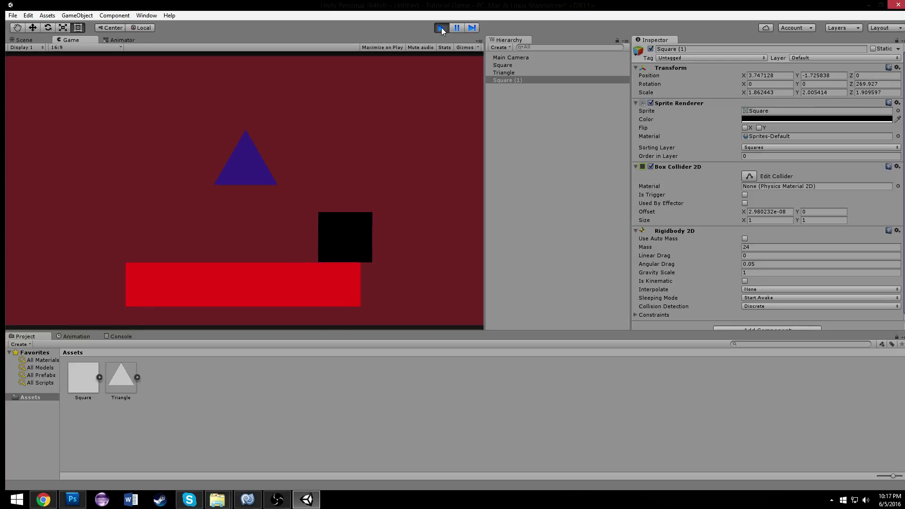
Stop the running game and enable Use Auto Mass on the black square's Rigidbody 2D.
click(441, 28)
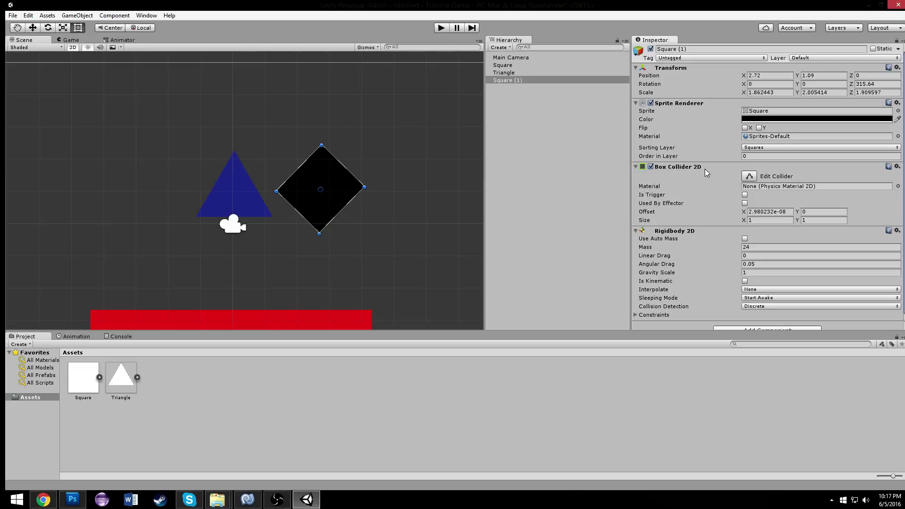
scroll(366, 176, down, 2)
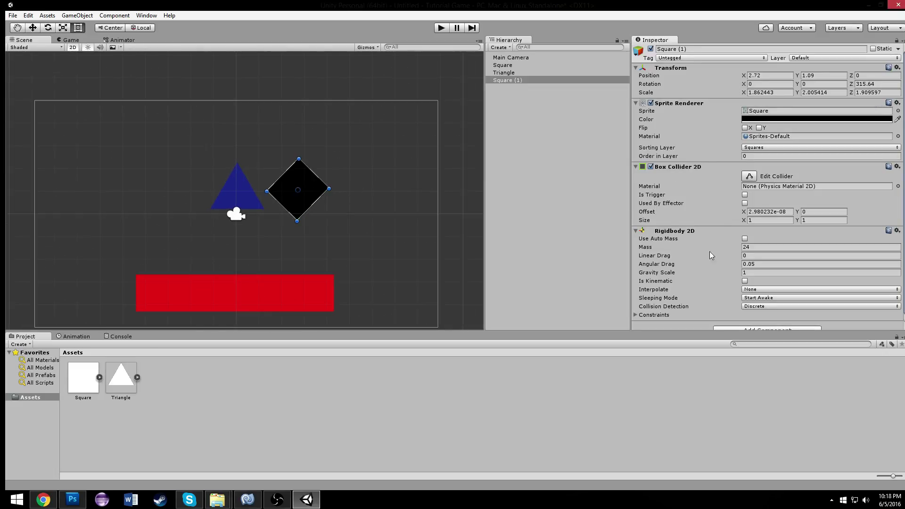
click(745, 238)
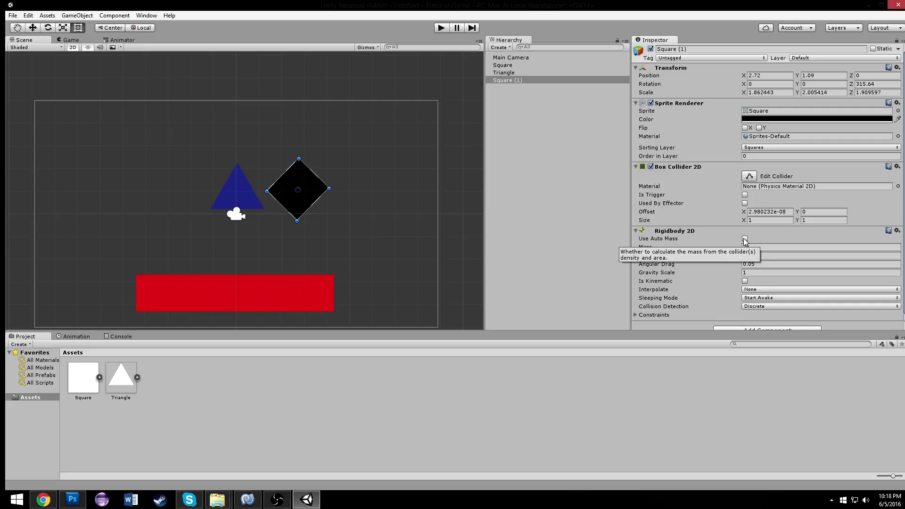
click(745, 239)
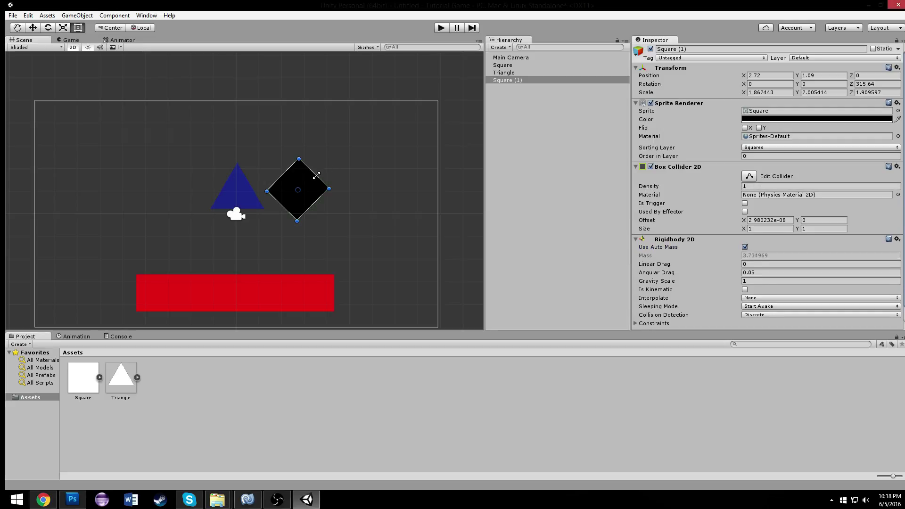
Stretch the black square into a longer rectangle with a scale of about 1.84 by 2.80.
mouse_move(308, 168)
mouse_down()
mouse_move(377, 128)
mouse_move(302, 211)
mouse_move(344, 173)
mouse_move(362, 203)
mouse_move(440, 251)
mouse_move(424, 264)
mouse_move(302, 169)
mouse_move(253, 68)
mouse_move(387, 210)
mouse_move(339, 149)
mouse_move(299, 176)
mouse_up()
click(329, 194)
click(326, 184)
click(300, 177)
click(299, 180)
drag(300, 179, 333, 184)
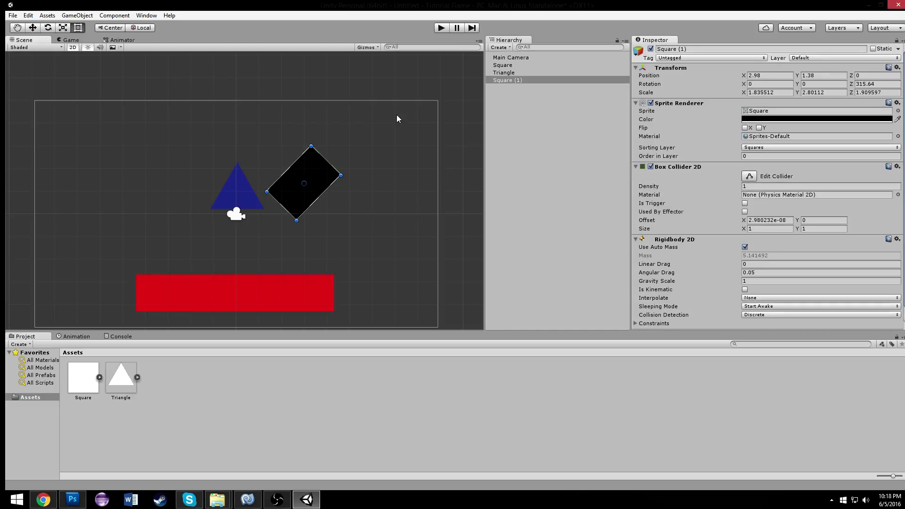
Disable Use Auto Mass on the black square's Rigidbody 2D and set its Mass to 1.
click(744, 247)
click(745, 247)
text(1)
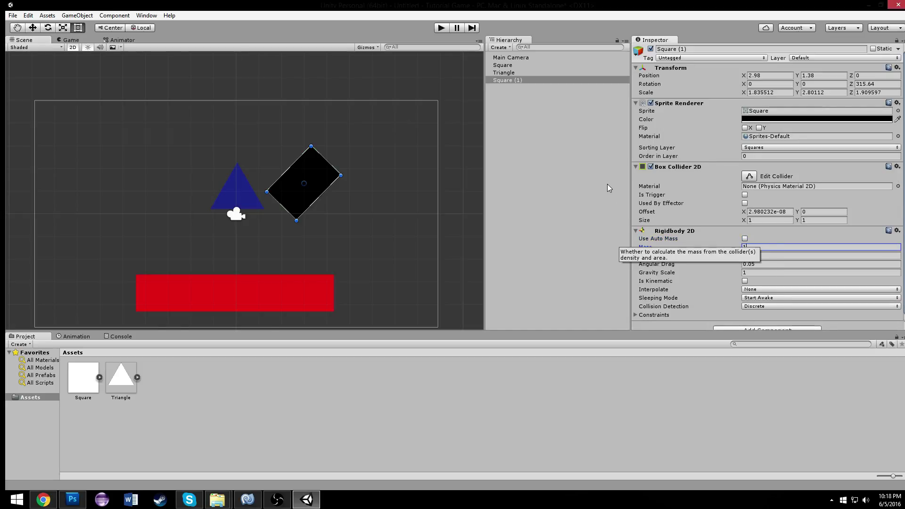
click(418, 127)
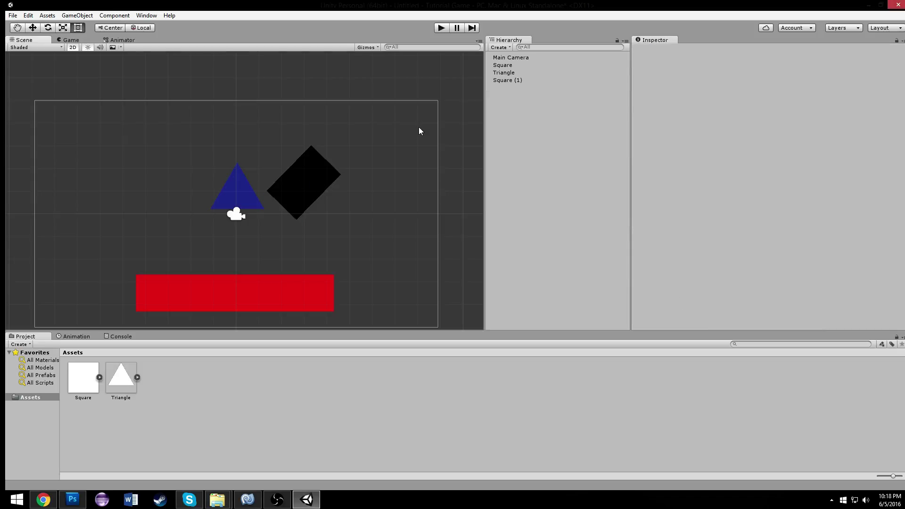
click(297, 169)
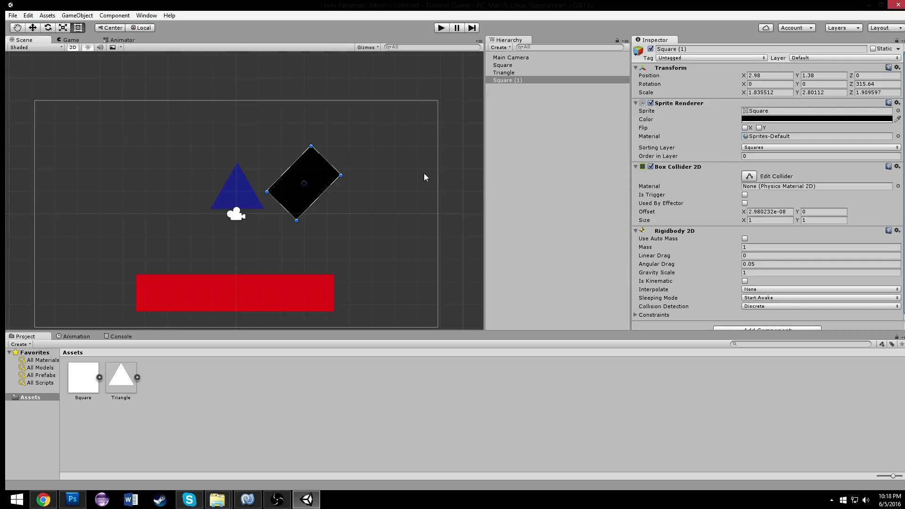
Set the black square's Gravity Scale to 2 and test its fall by running and stopping the game.
click(757, 256)
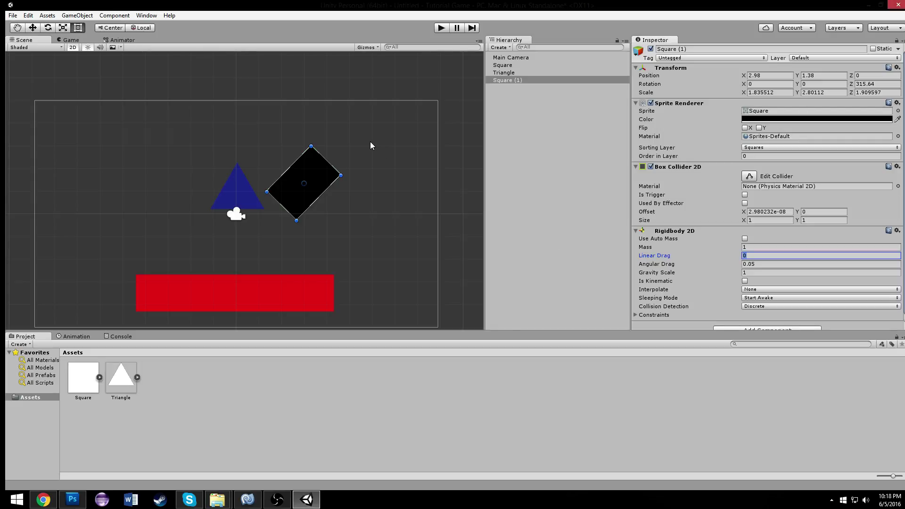
click(751, 262)
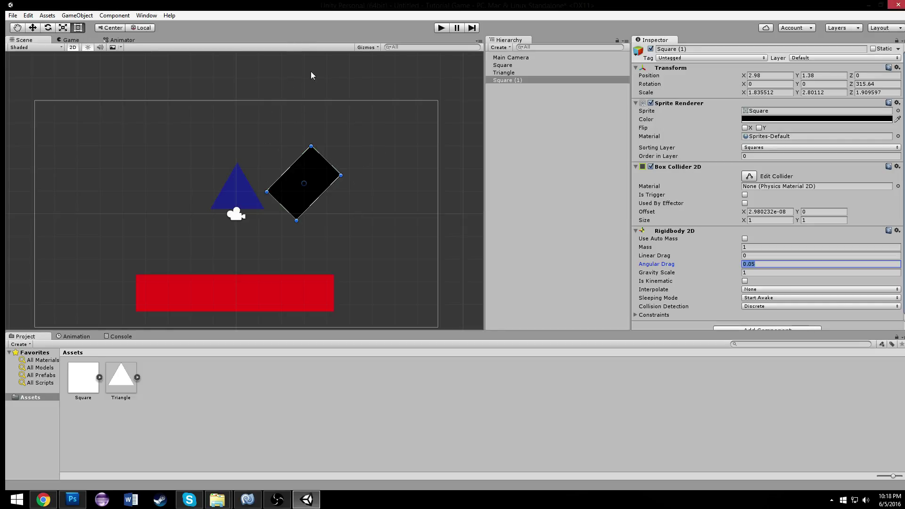
click(777, 272)
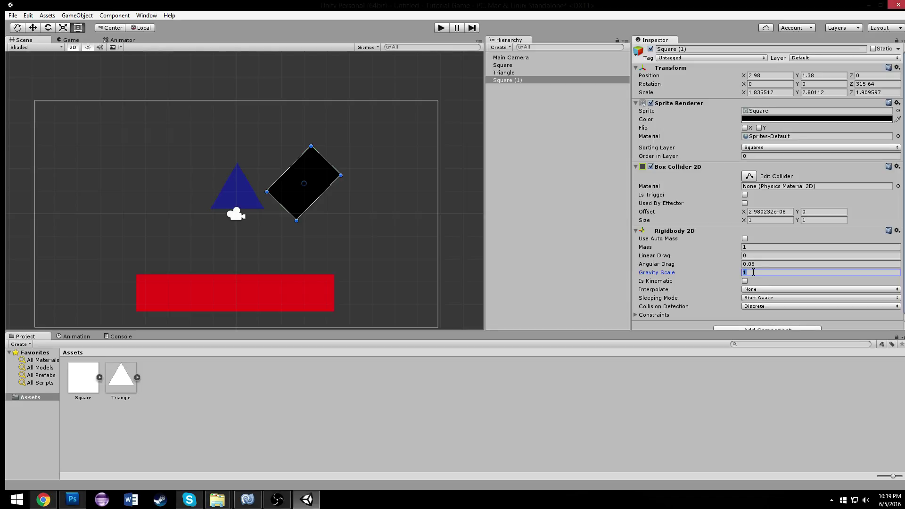
text(2)
click(440, 28)
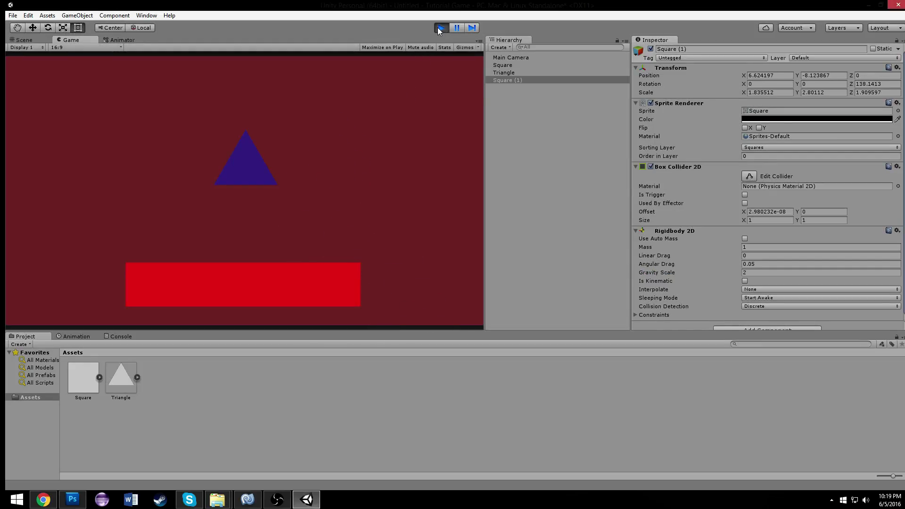
click(439, 28)
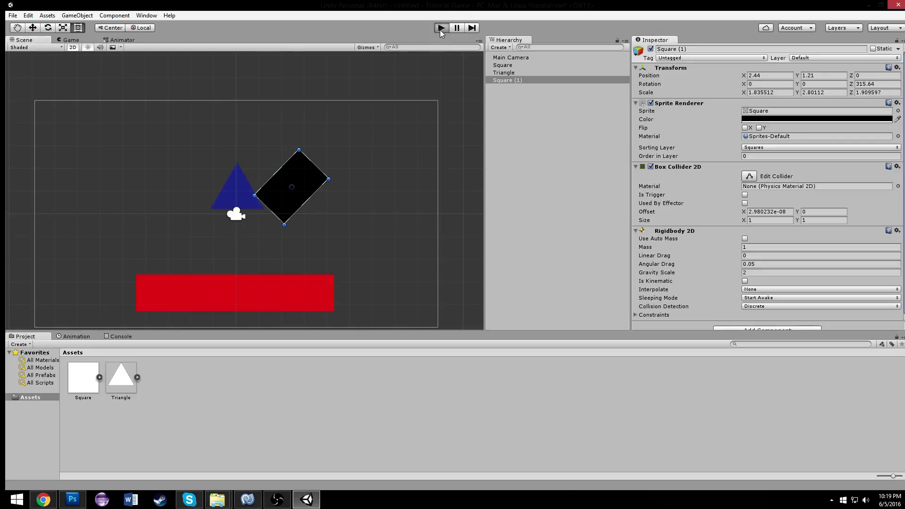
Run the game and, in the Scene view, move the black square around and enlarge it to a scale of about 6.67 by 5.72.
click(440, 30)
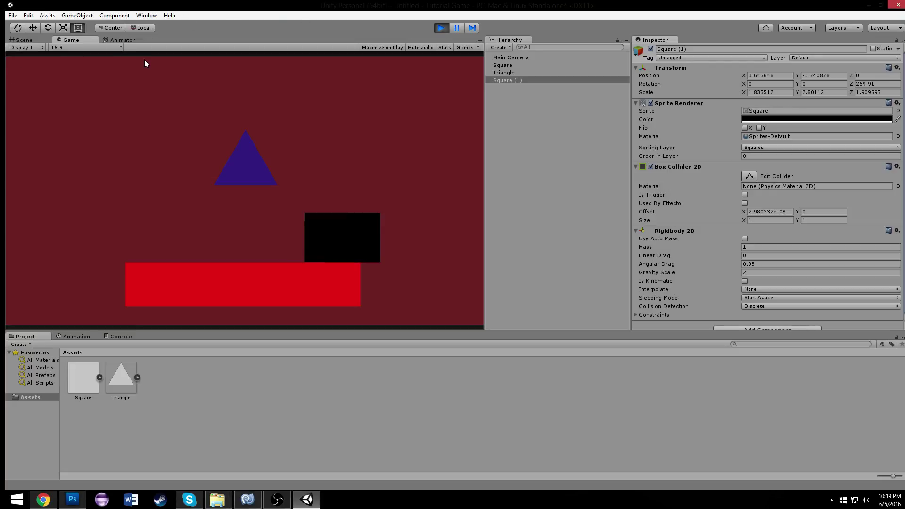
click(20, 42)
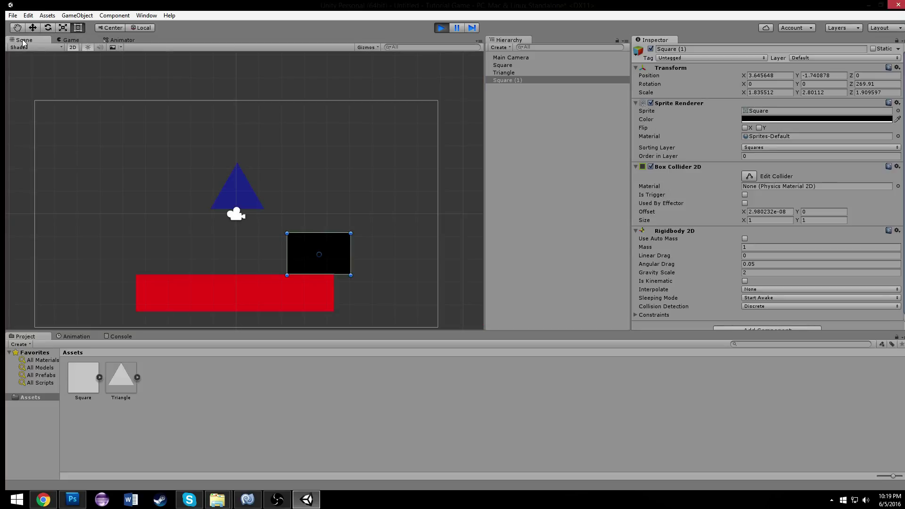
drag(335, 265, 302, 159)
drag(305, 241, 324, 112)
drag(329, 236, 246, 127)
drag(249, 241, 301, 70)
drag(319, 126, 265, 193)
Change the black square's sprite color to white (FFFFFFFF) while the game runs and stop the game.
click(783, 120)
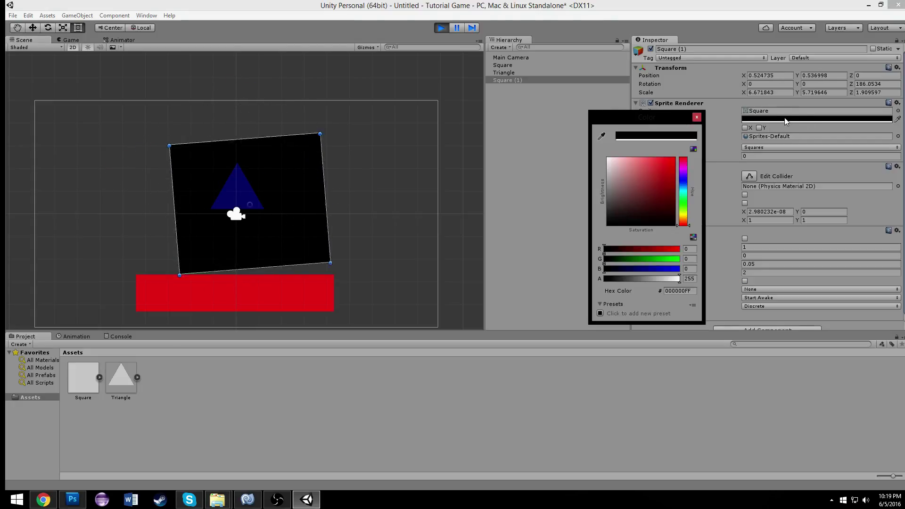
drag(610, 160, 561, 123)
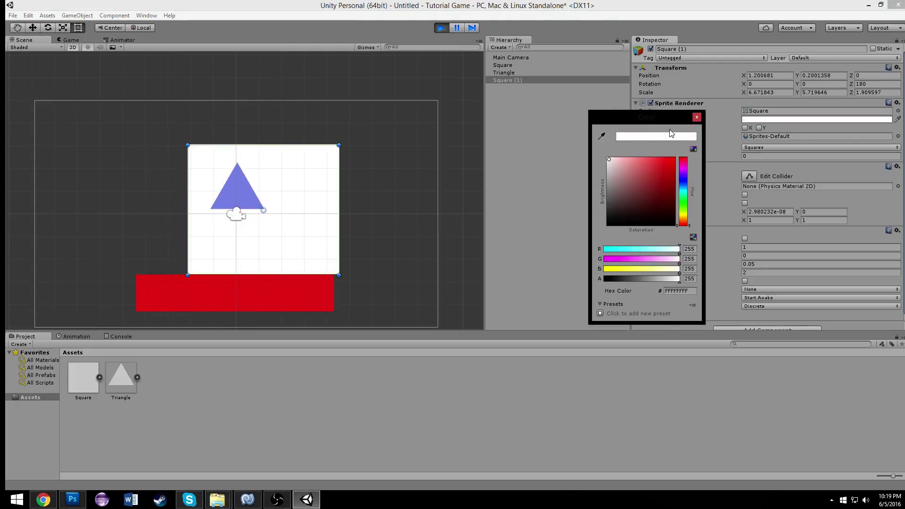
click(697, 117)
click(440, 28)
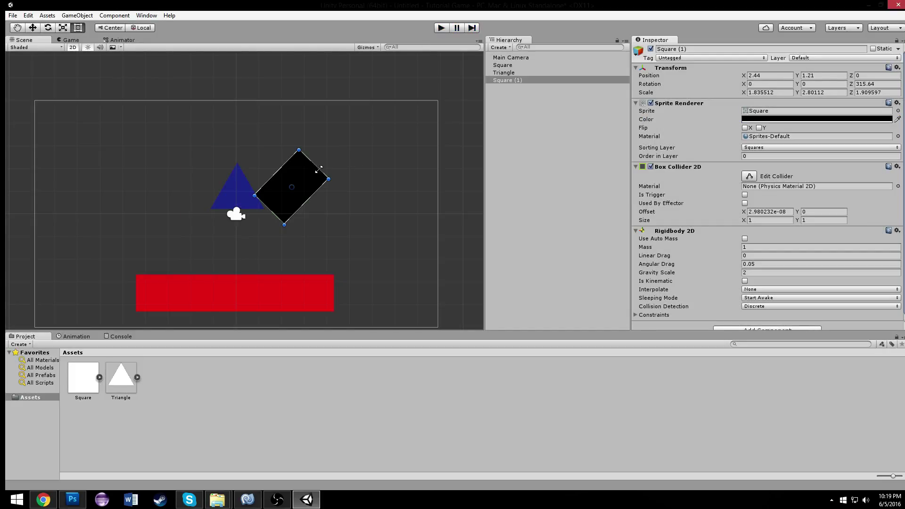
Test-run the game with Is Kinematic enabled on the black square, and disable Is Kinematic again.
scroll(320, 167, down, 1)
scroll(321, 168, up, 1)
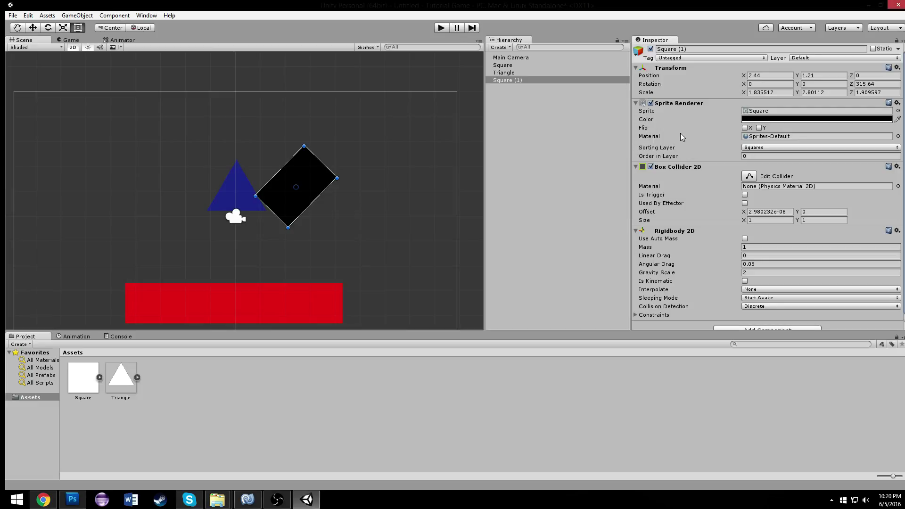
click(744, 281)
click(446, 29)
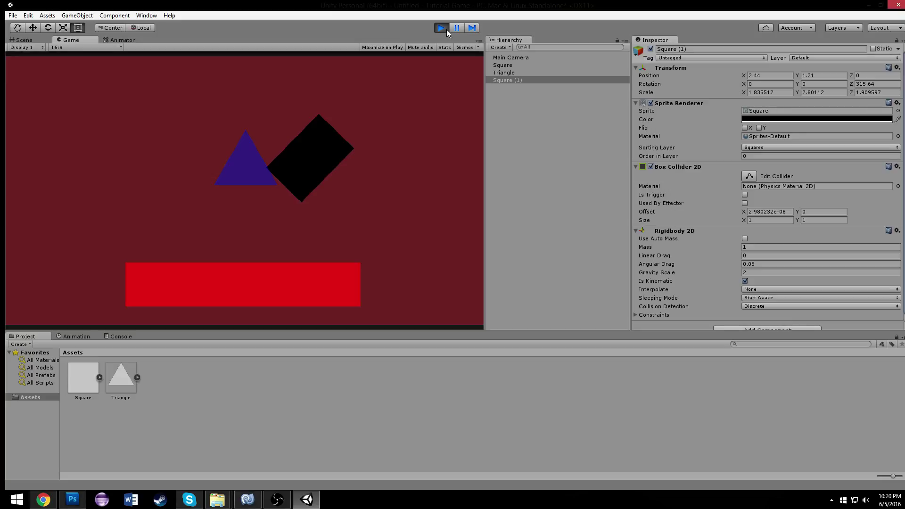
click(446, 29)
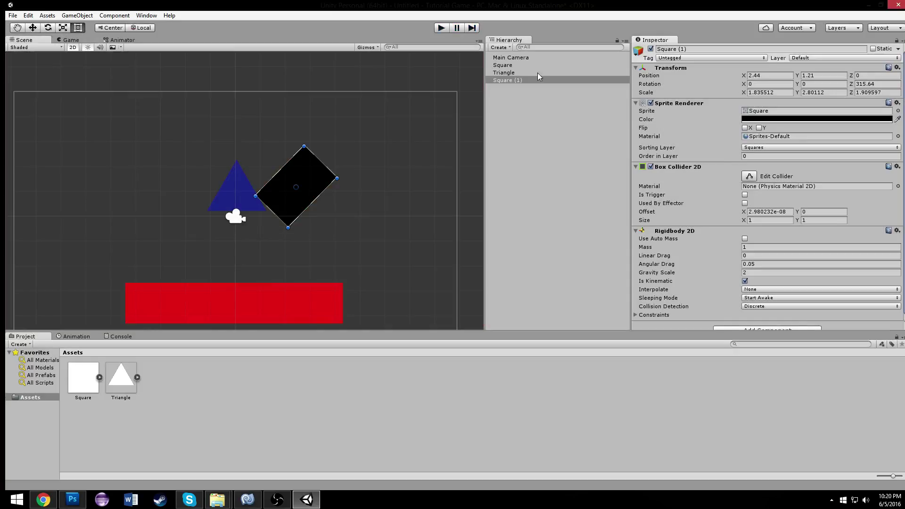
click(744, 280)
View the black square's Interpolate options and the red Square's components, leaving the black square selected.
click(750, 291)
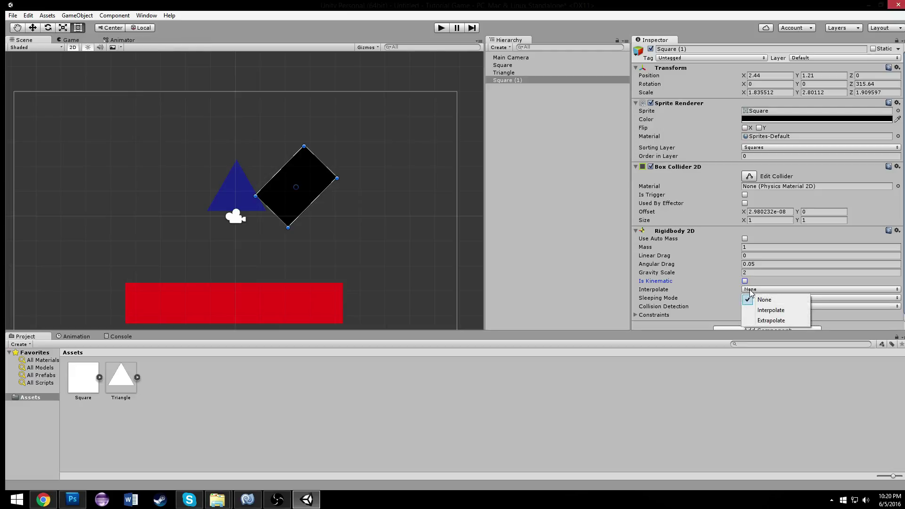
click(607, 267)
click(524, 65)
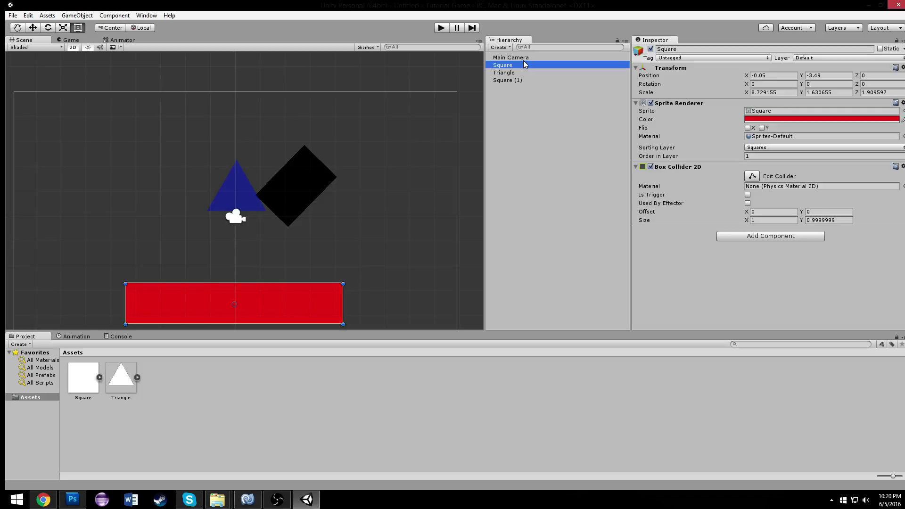
click(322, 165)
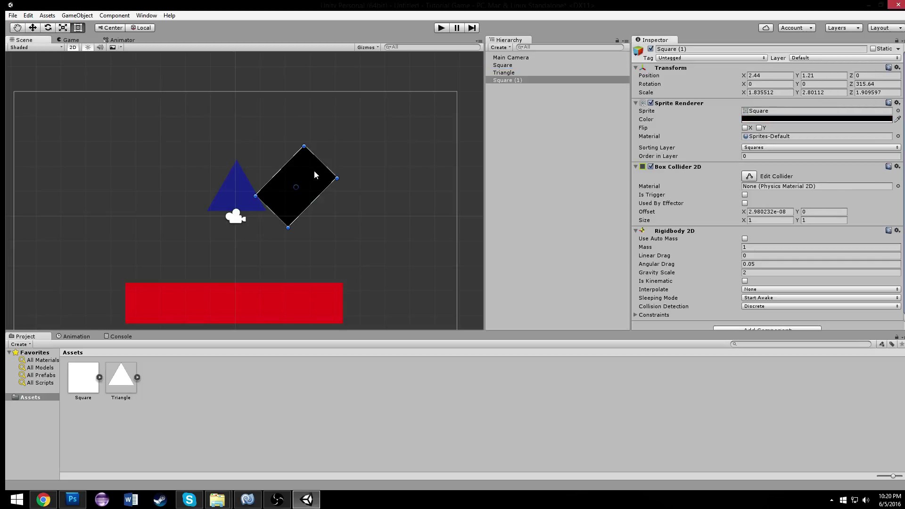
Move the black square to about X 2.72, Y 1.34 and test-run the game with its Sleeping Mode set to Start Asleep.
drag(314, 171, 325, 163)
scroll(707, 269, down, 1)
click(757, 289)
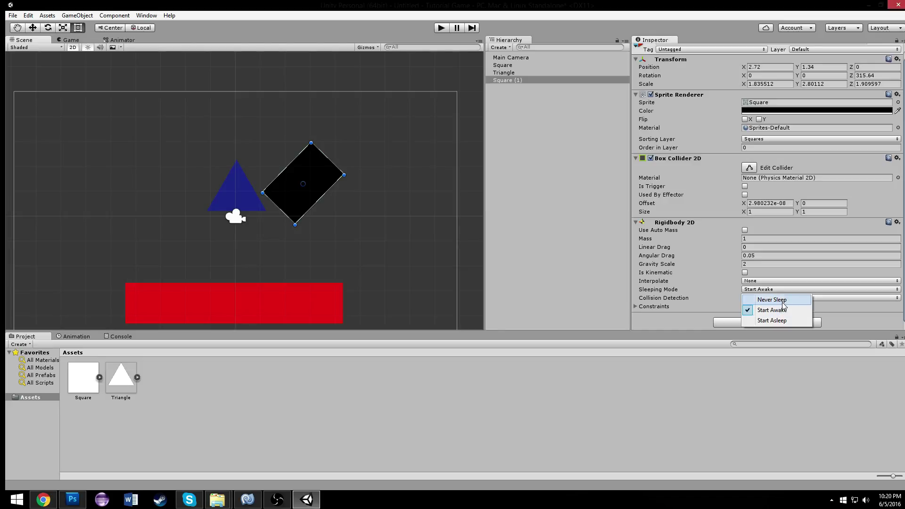
click(778, 321)
click(442, 28)
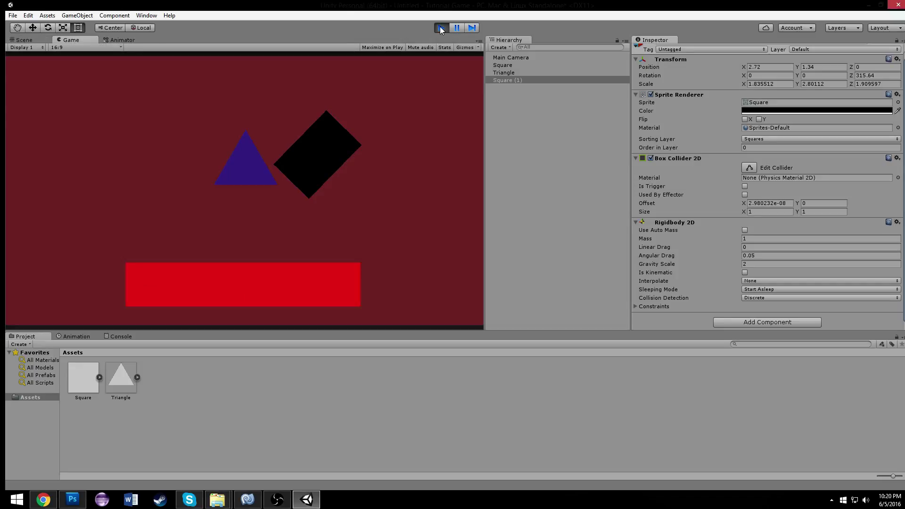
click(441, 29)
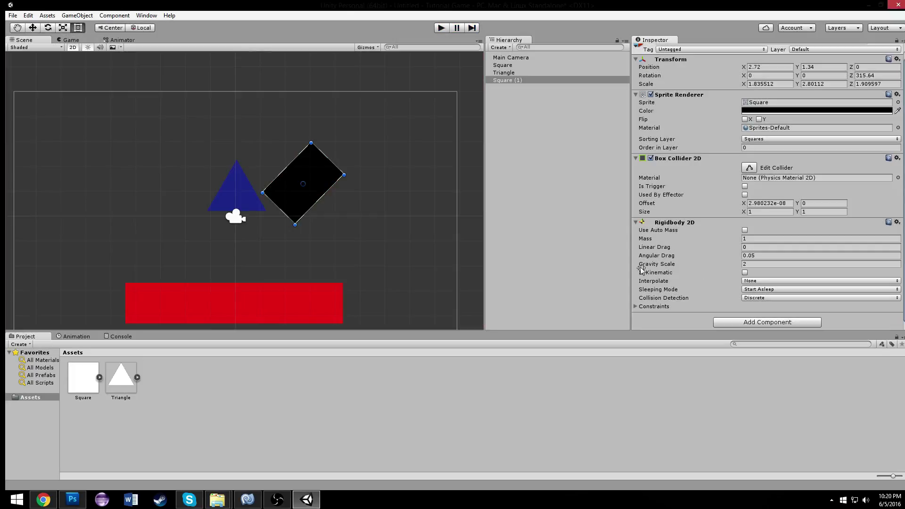
Set the black square's Sleeping Mode back to Start Awake and view its Collision Detection options.
click(773, 290)
click(769, 310)
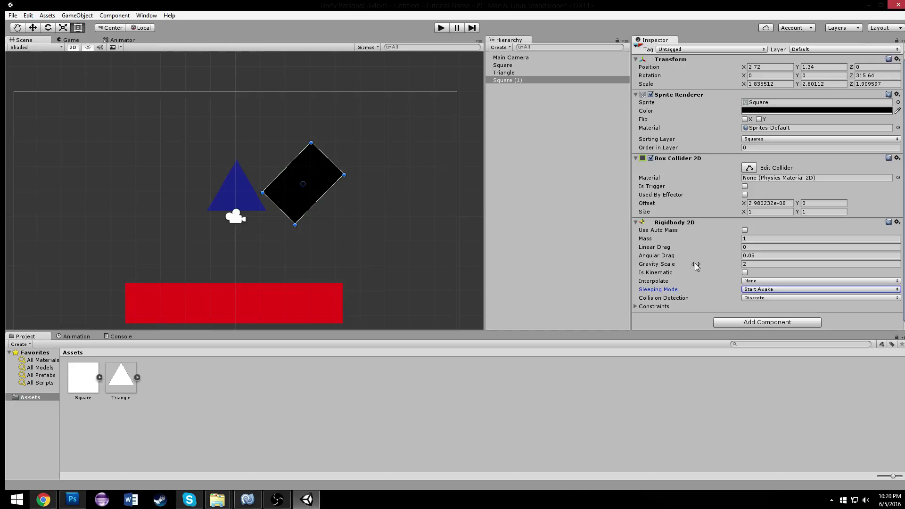
click(424, 144)
click(326, 179)
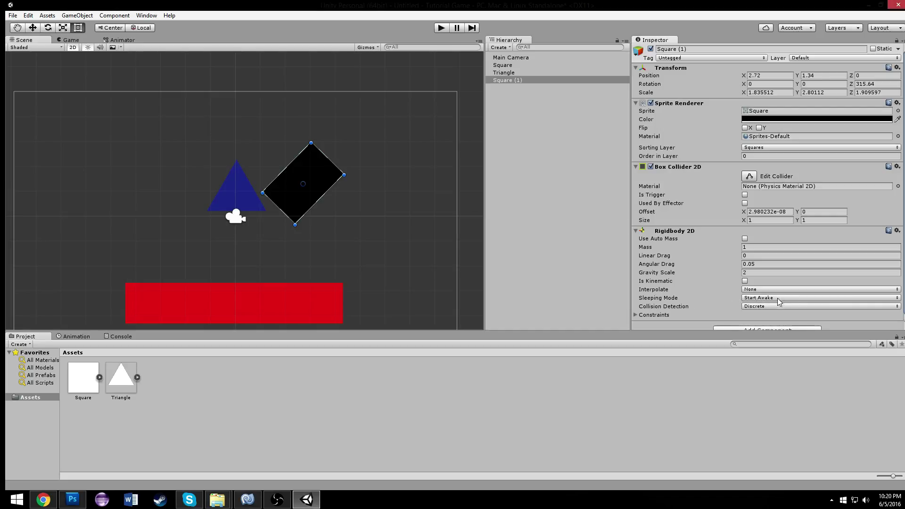
click(793, 307)
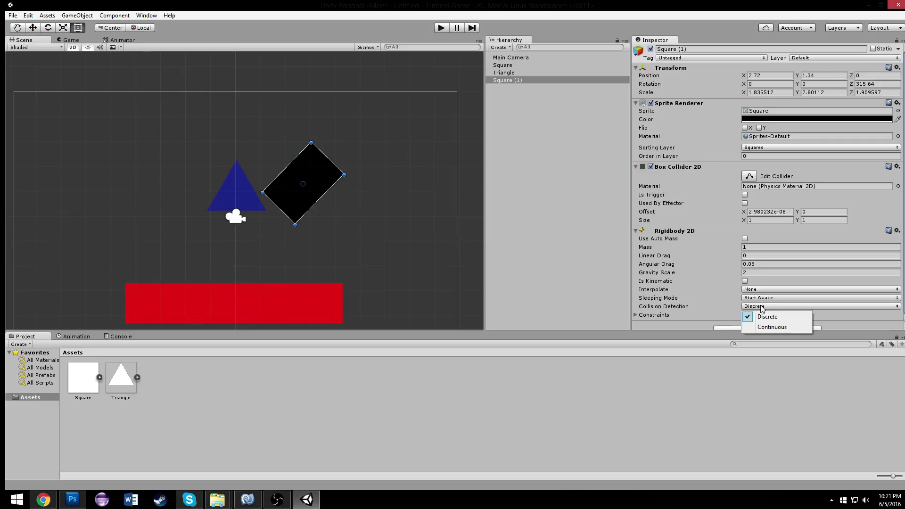
Rotate the black square to about 208° and freeze its Z rotation in the Rigidbody 2D constraints.
click(636, 315)
key(q)
drag(393, 173, 383, 68)
scroll(734, 239, down, 2)
key(t)
click(745, 307)
Run the game, move and rotate the black square in the Scene view to test the frozen rotation, and stop the game.
click(445, 29)
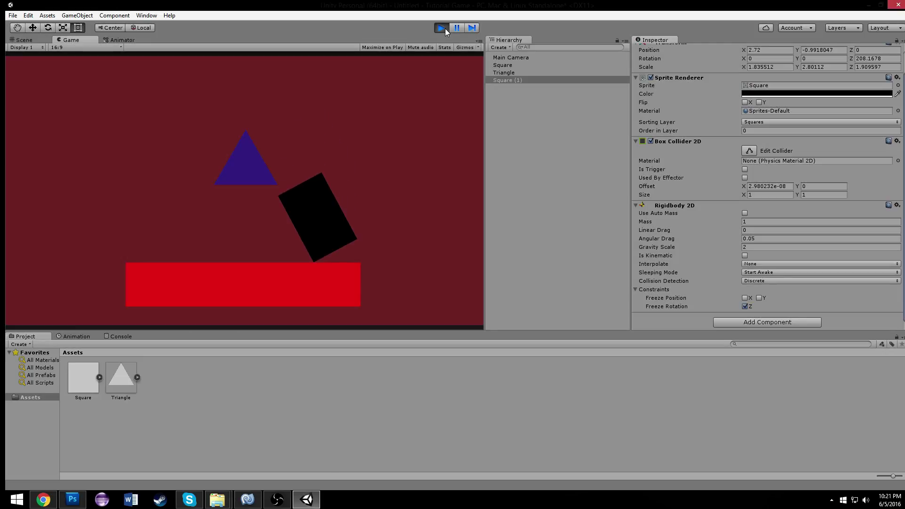
click(27, 39)
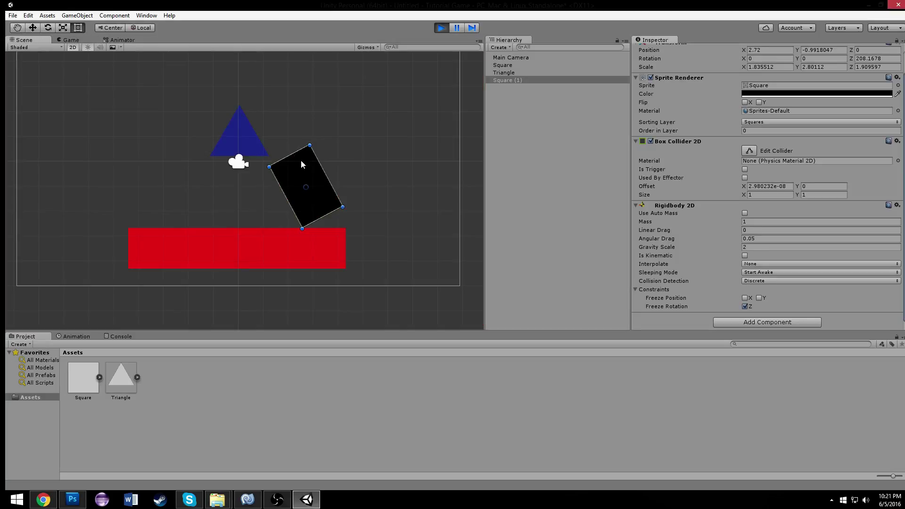
drag(302, 163, 202, 64)
drag(222, 158, 342, 156)
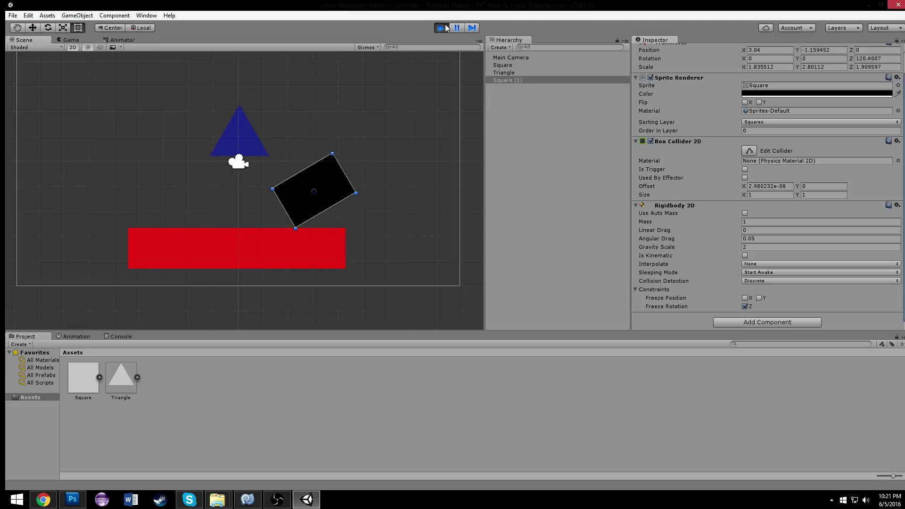
click(441, 28)
Unfreeze the black square's Z rotation, freeze its X position instead, and run the game.
click(747, 307)
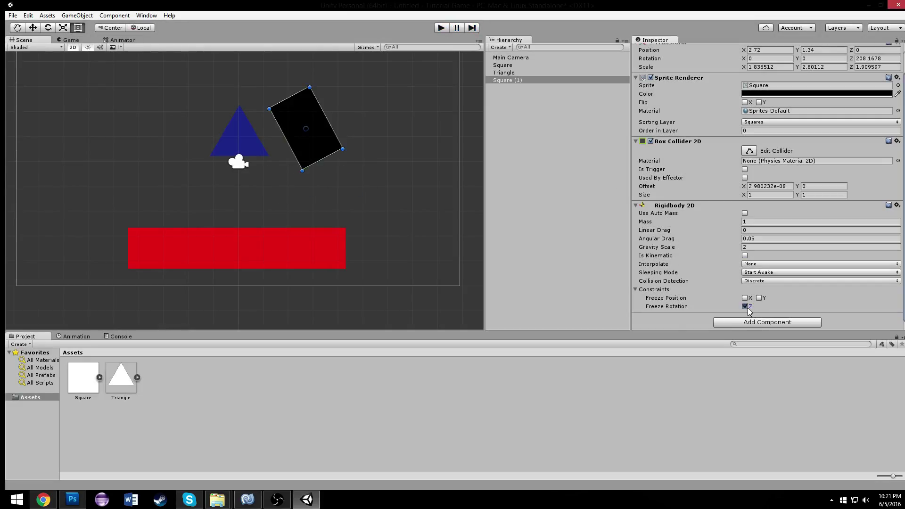
click(744, 298)
click(442, 28)
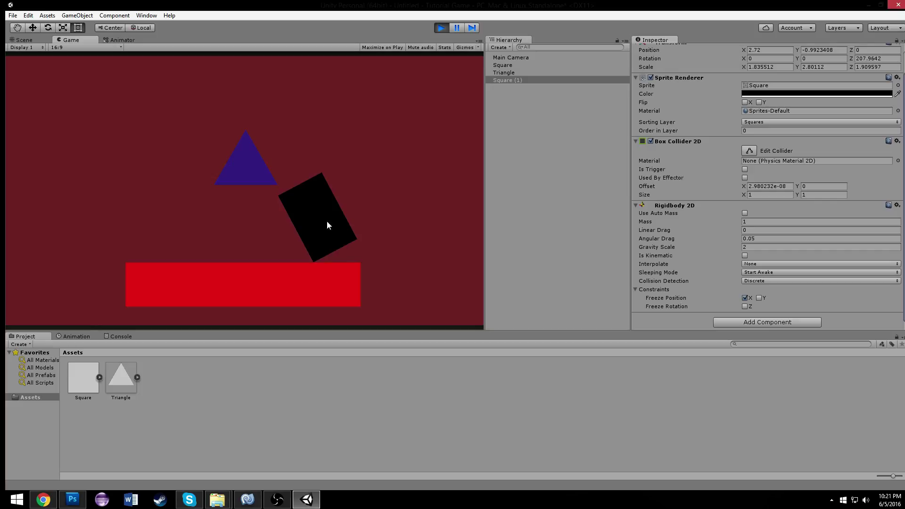
Move the black square upward in the Scene view to test its frozen X position, and stop the game.
click(26, 40)
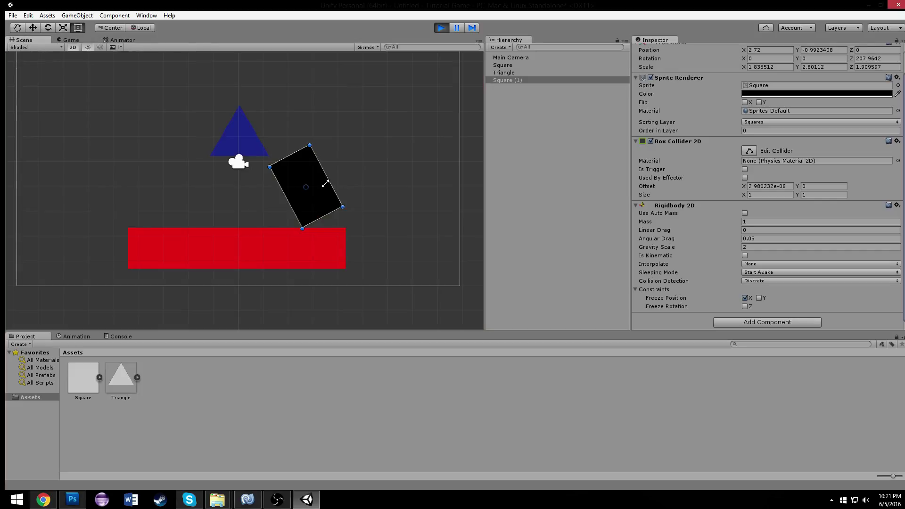
drag(312, 141, 329, 93)
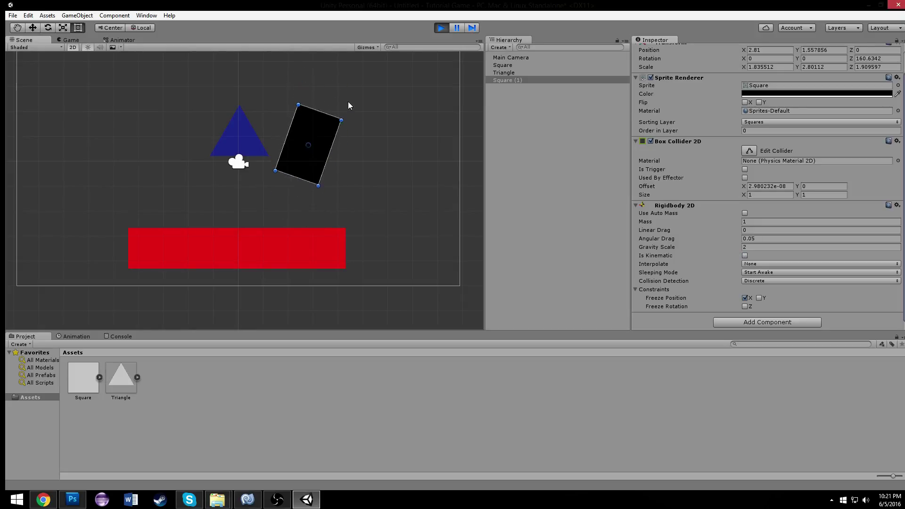
drag(321, 180, 386, 173)
click(388, 244)
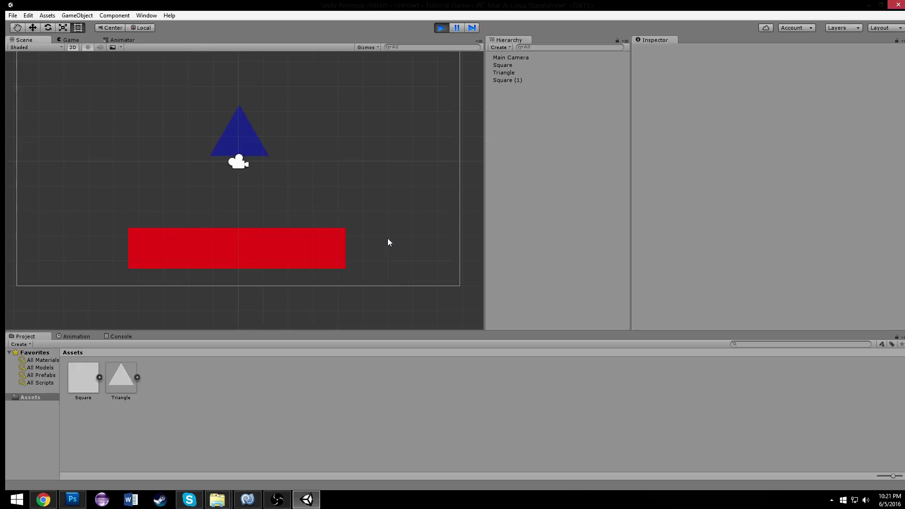
click(444, 29)
Run the game again, move the black square sideways in the Scene view to test its frozen X position, and stop the game.
key(ctrl+p)
key(ctrl+1)
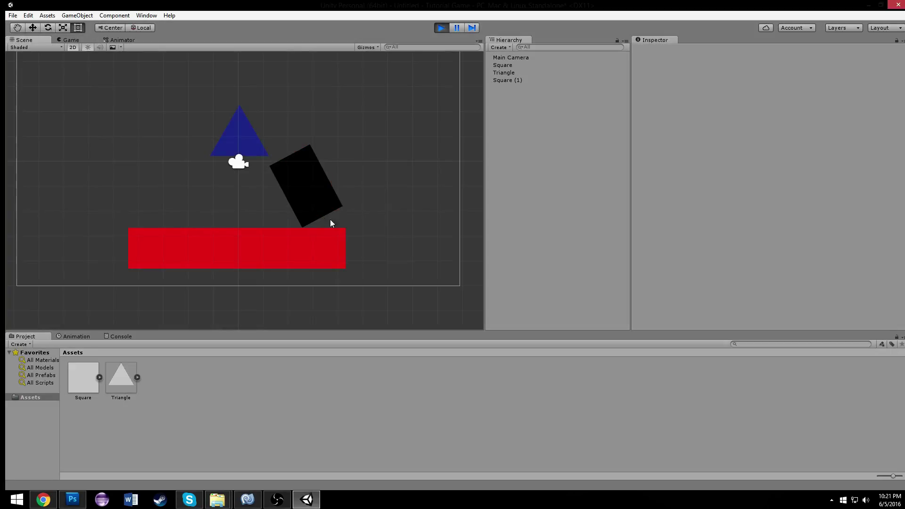
click(312, 183)
drag(320, 202, 380, 184)
drag(369, 243, 352, 173)
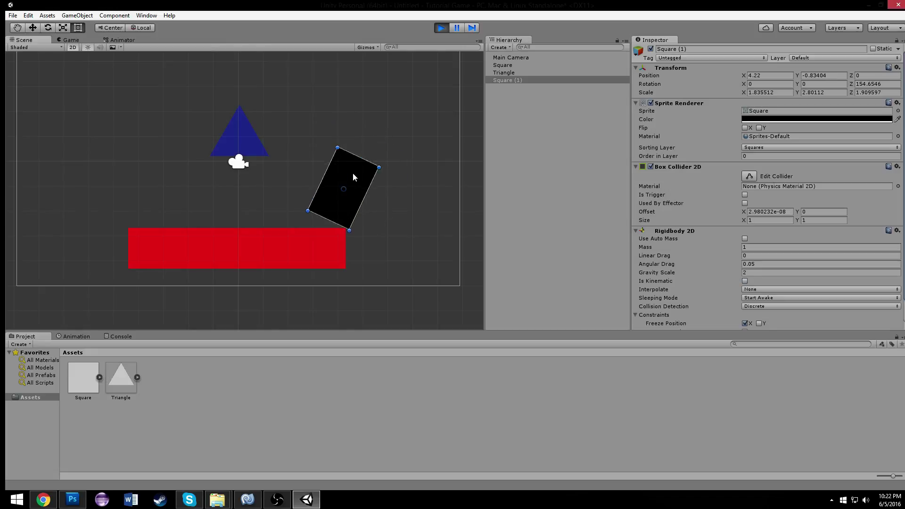
click(440, 28)
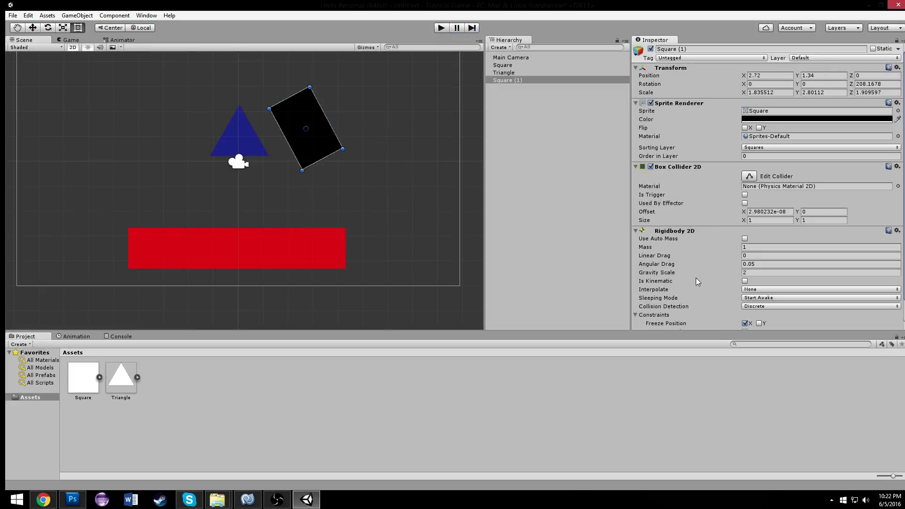
Unfreeze the black square's X position, freeze its Y position instead, and run the game.
click(745, 323)
click(759, 323)
click(441, 27)
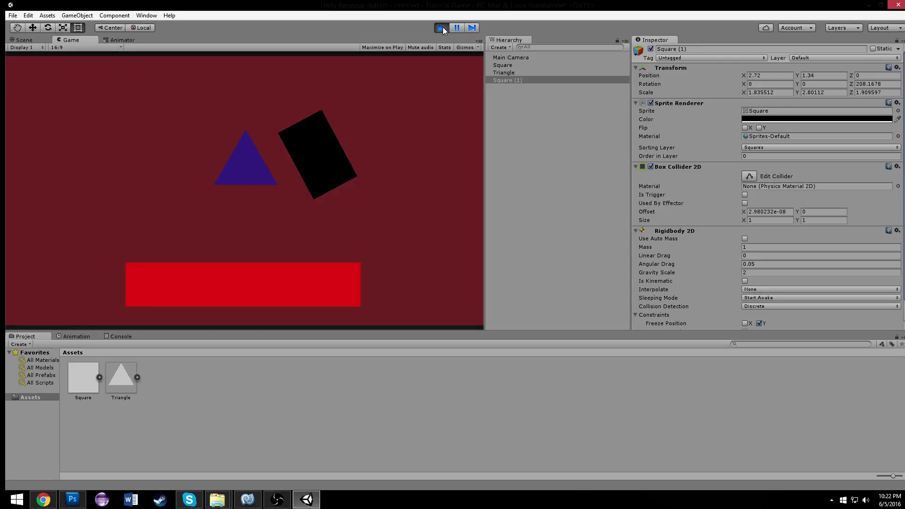
Move the black square around in the Scene view to test its frozen Y position, and stop the game.
click(22, 40)
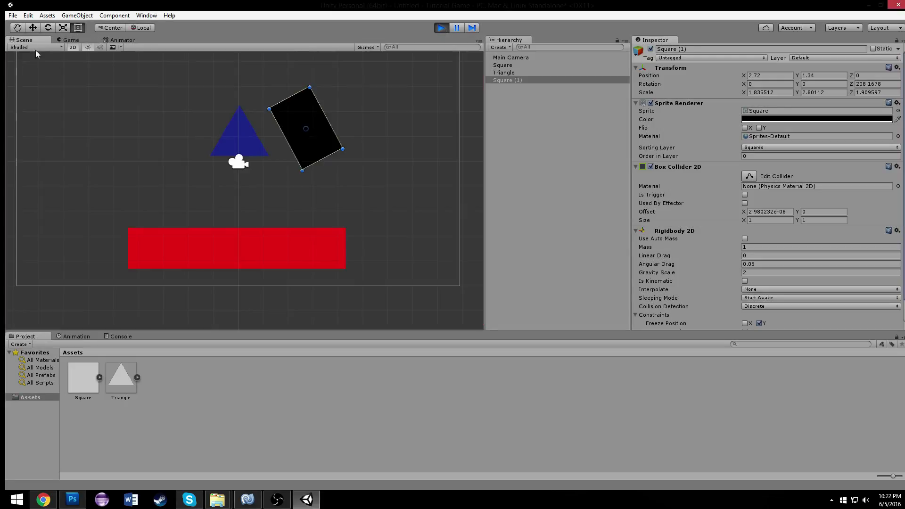
drag(308, 137, 332, 298)
drag(403, 294, 345, 250)
click(445, 31)
click(448, 27)
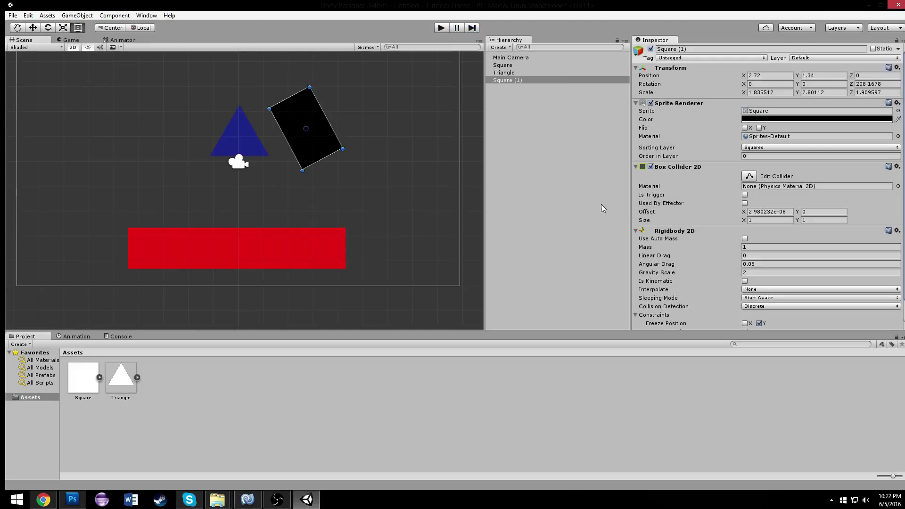
Unfreeze the black square's Y position and collapse the Rigidbody 2D constraints.
click(758, 323)
click(636, 315)
scroll(711, 264, down, 1)
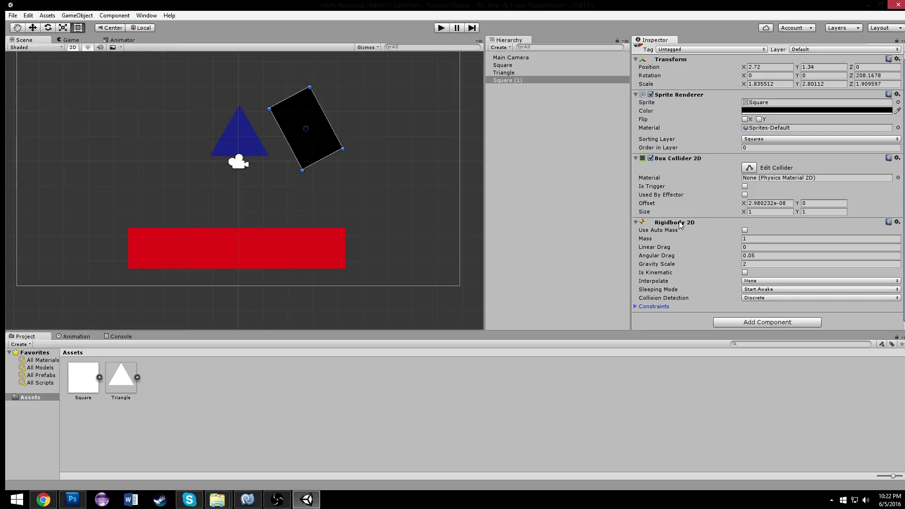
Browse the Physics 2D components available for the black square and close the list without adding any.
click(730, 322)
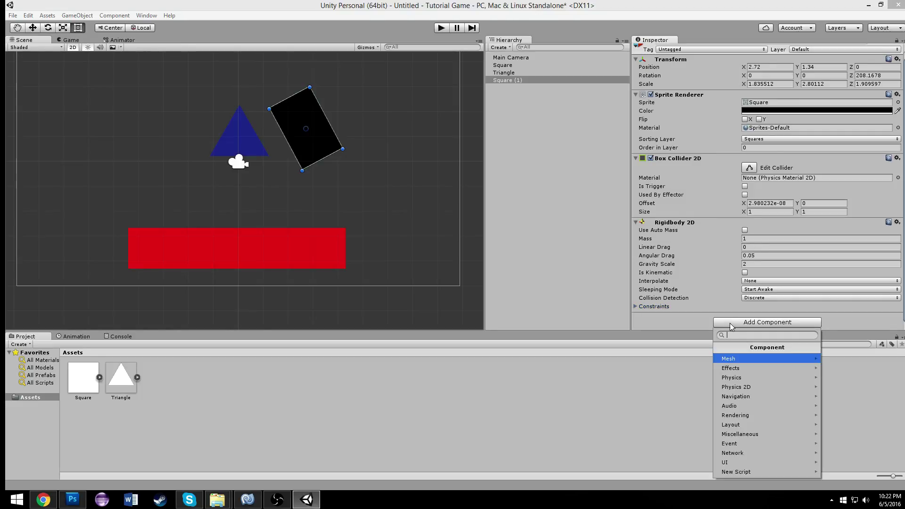
click(754, 386)
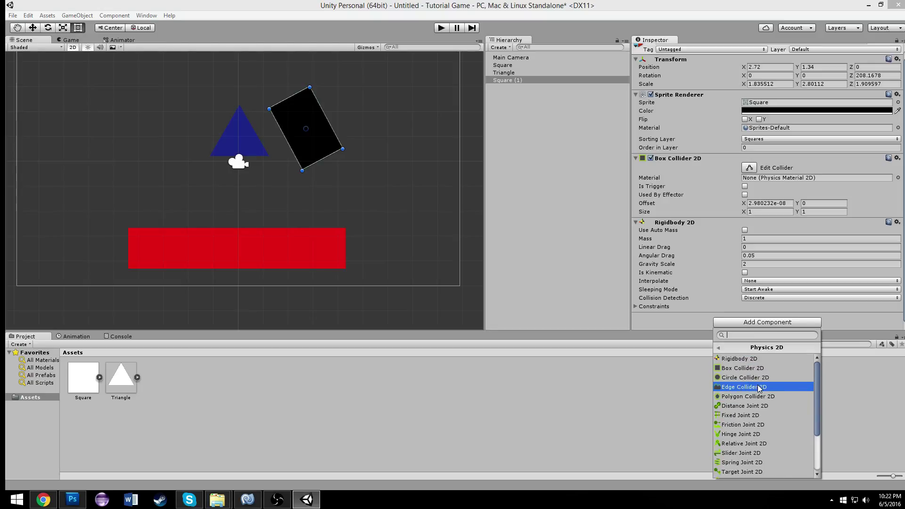
scroll(758, 389, down, 2)
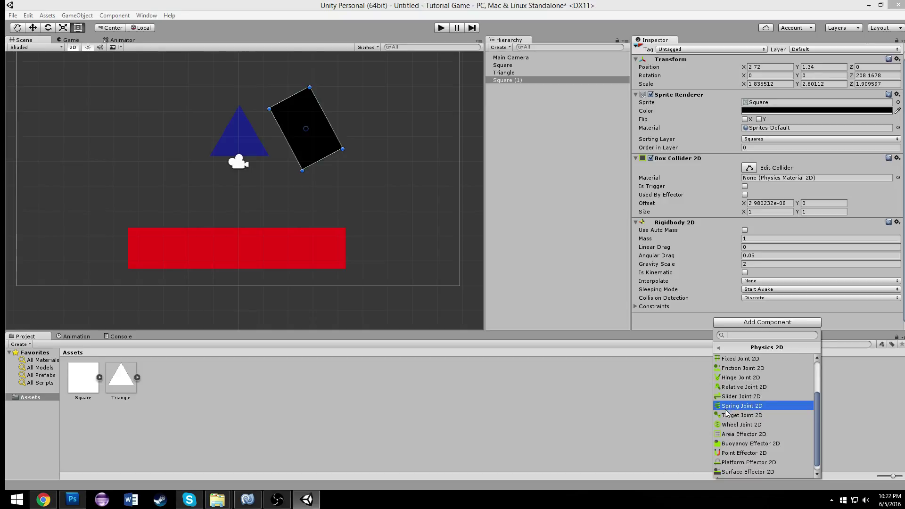
click(766, 349)
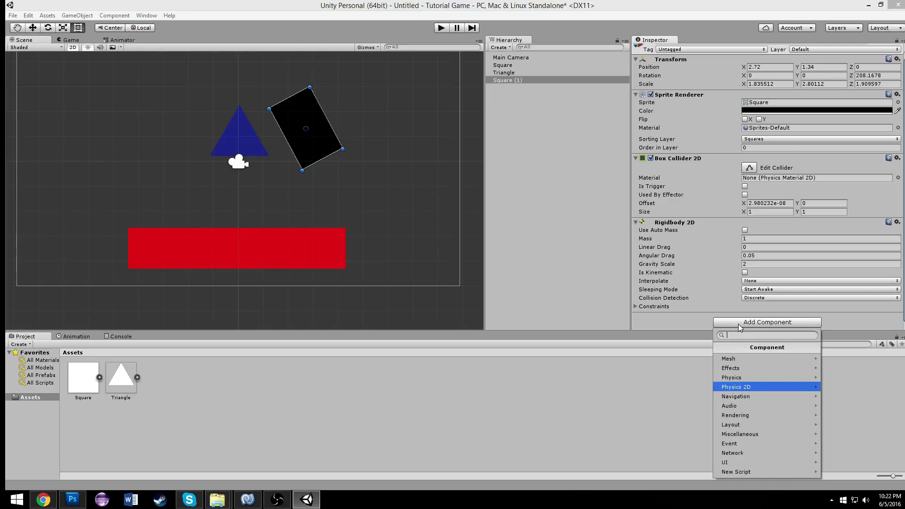
click(518, 201)
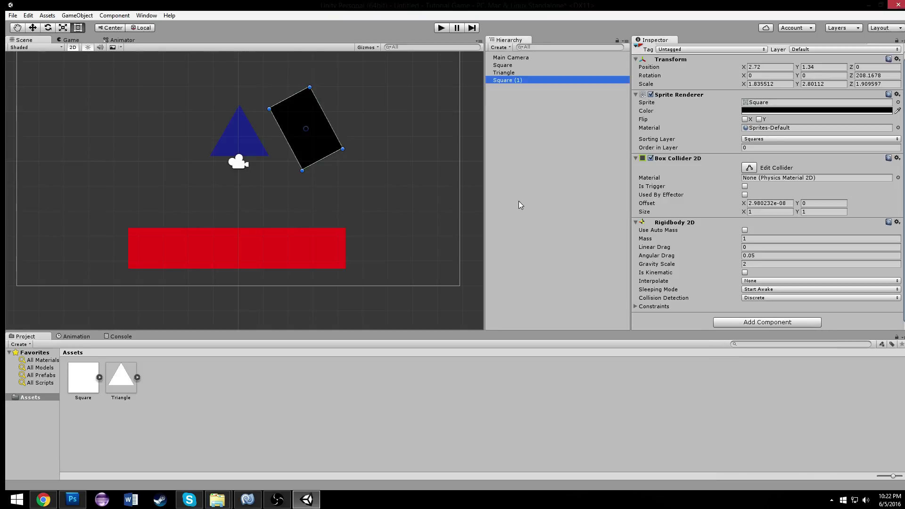
Move the blue triangle up to about X 0.32, Y 3.73.
middle_drag(288, 126, 289, 170)
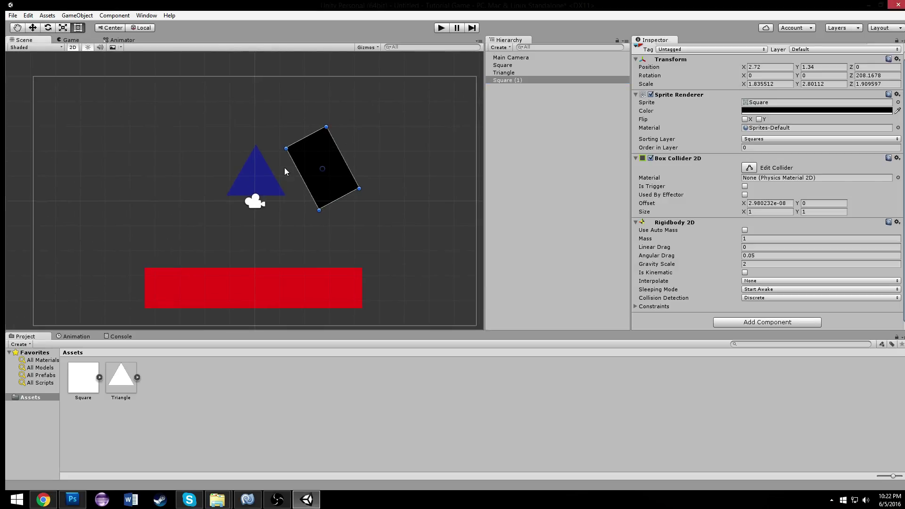
click(260, 183)
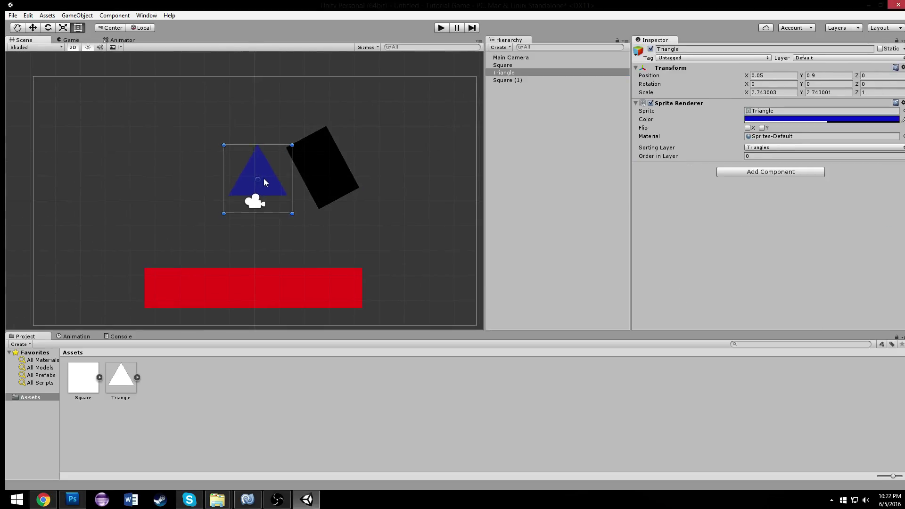
drag(262, 180, 268, 119)
Add a Rigidbody 2D component to the triangle.
click(762, 173)
click(762, 227)
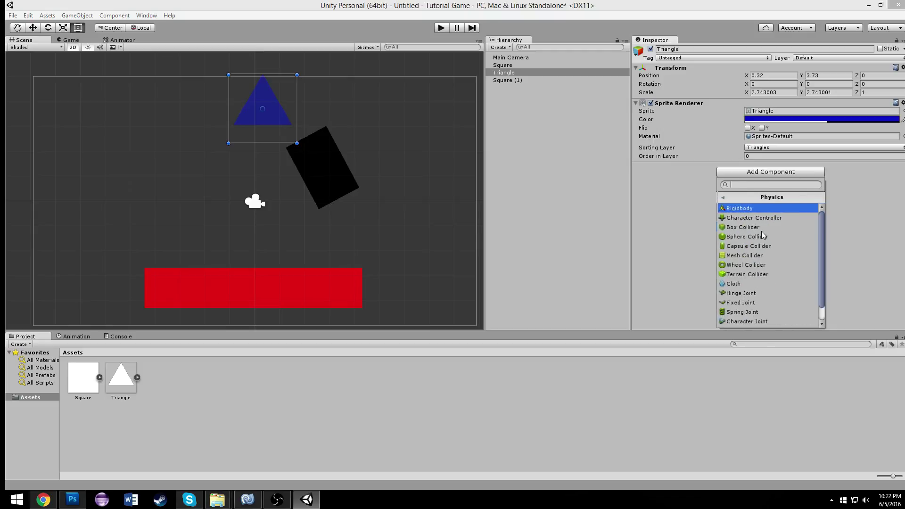
click(763, 200)
click(767, 236)
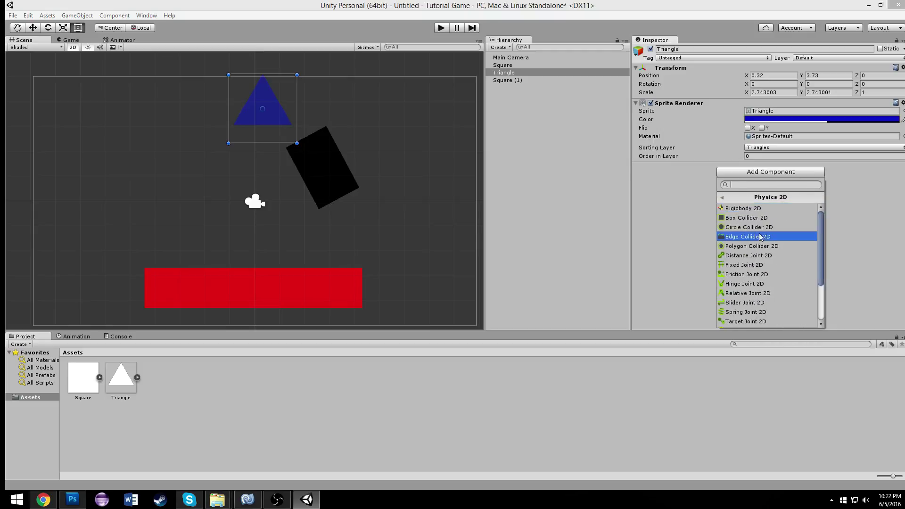
click(751, 212)
Try a Box Collider 2D on the triangle, compare its outline with the shape, and remove the component.
click(762, 267)
click(768, 331)
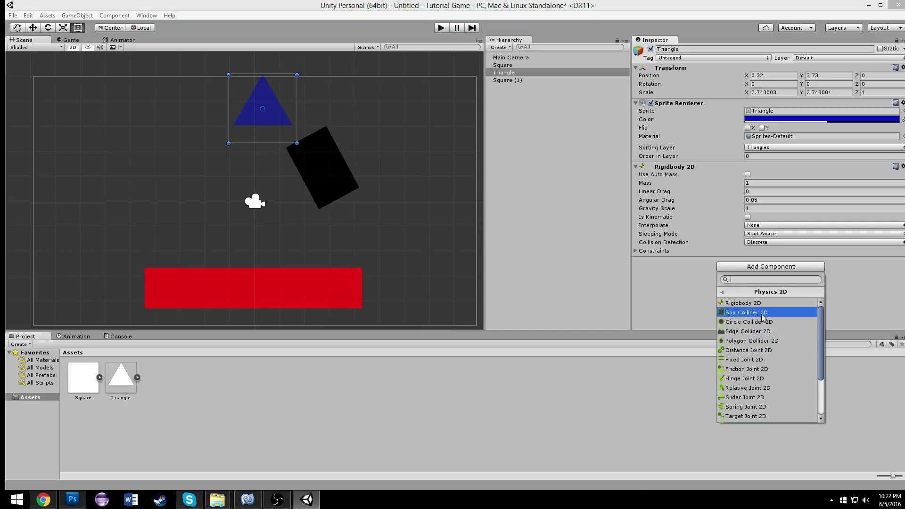
click(746, 312)
scroll(295, 164, up, 4)
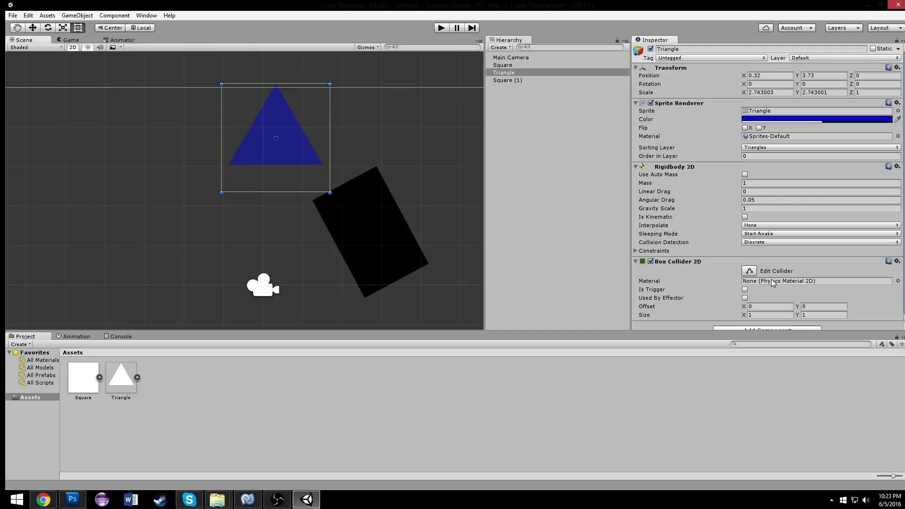
scroll(756, 275, down, 1)
right_click(709, 253)
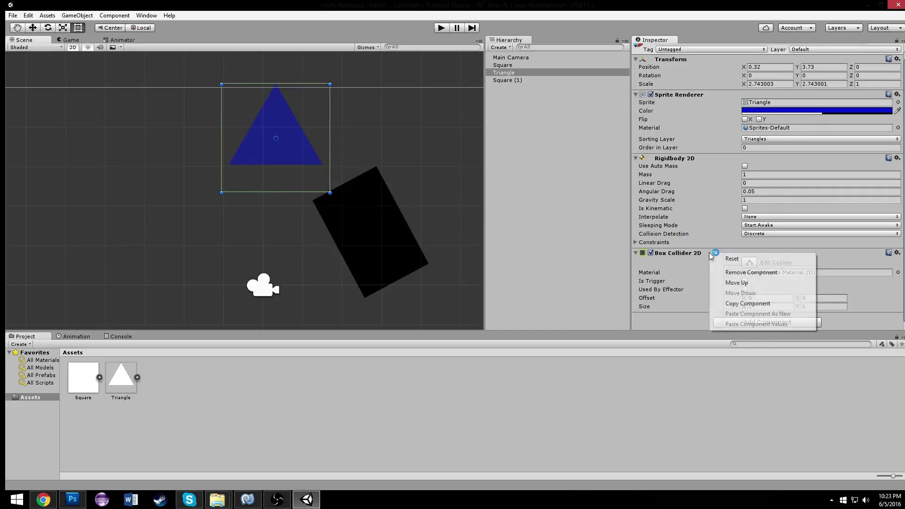
click(765, 270)
Add a Polygon Collider 2D component to the triangle.
click(770, 267)
click(768, 330)
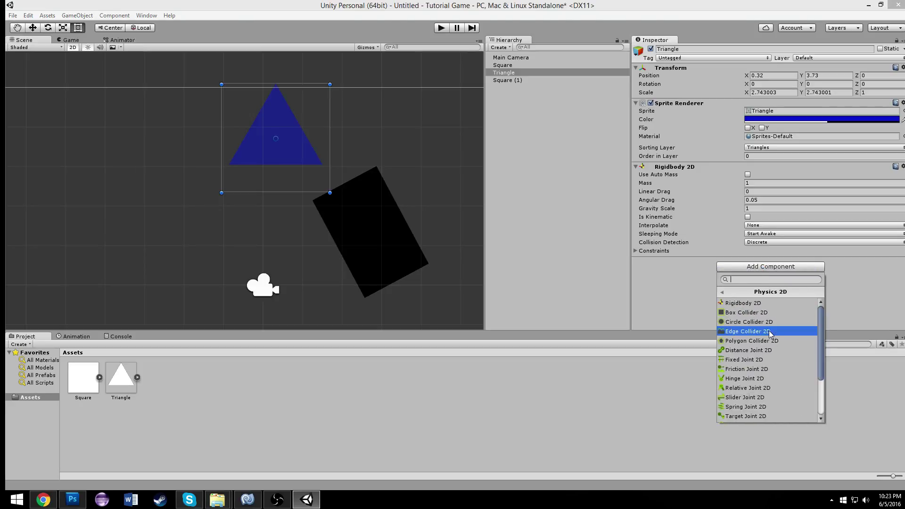
click(762, 341)
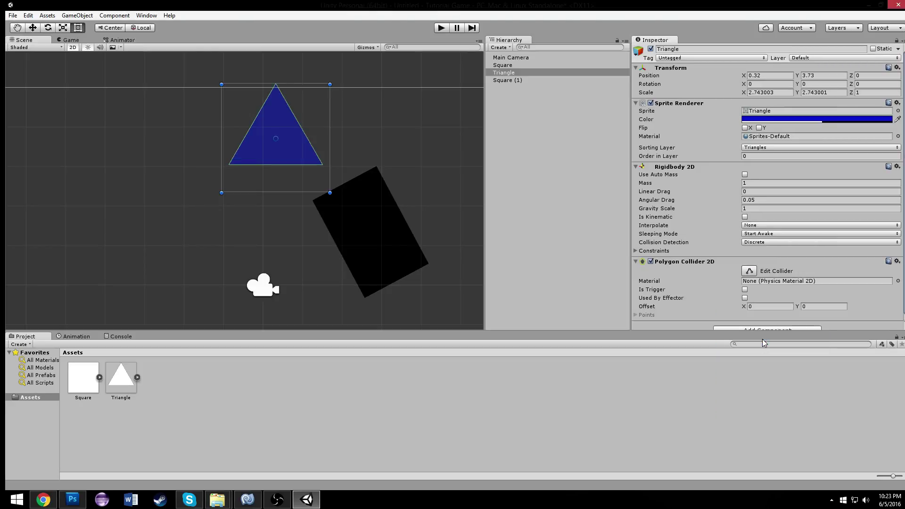
Edit the triangle's polygon collider by pulling new points out of its edges, both inside and outside the shape.
key(f)
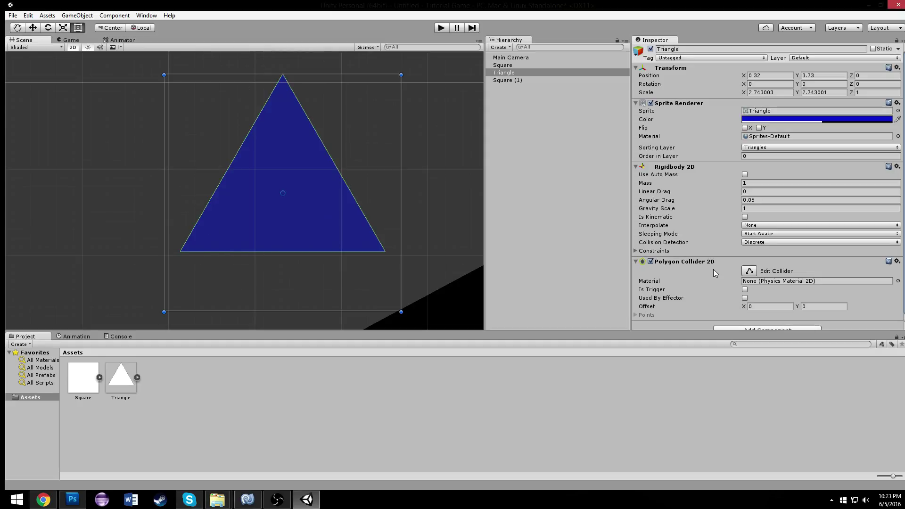
click(750, 271)
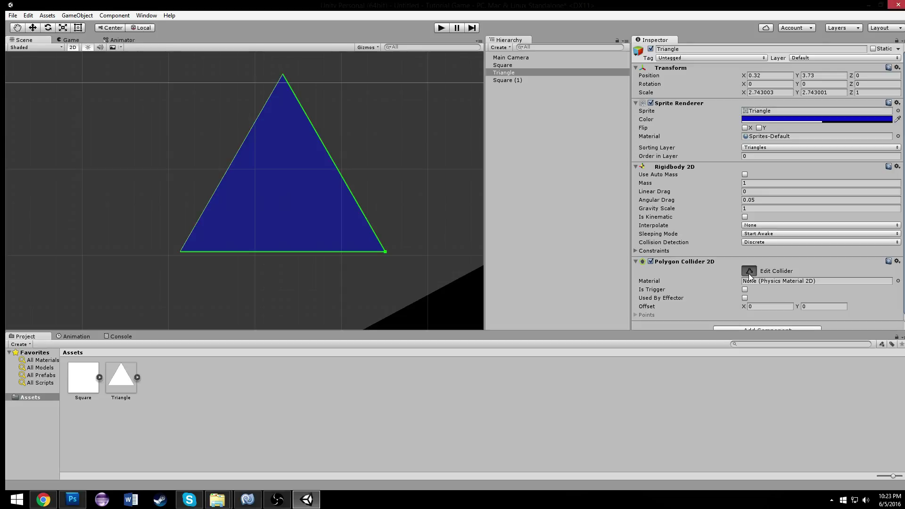
drag(335, 162, 277, 185)
drag(233, 158, 252, 218)
drag(277, 186, 307, 226)
drag(252, 219, 262, 229)
drag(318, 228, 322, 214)
drag(357, 154, 324, 159)
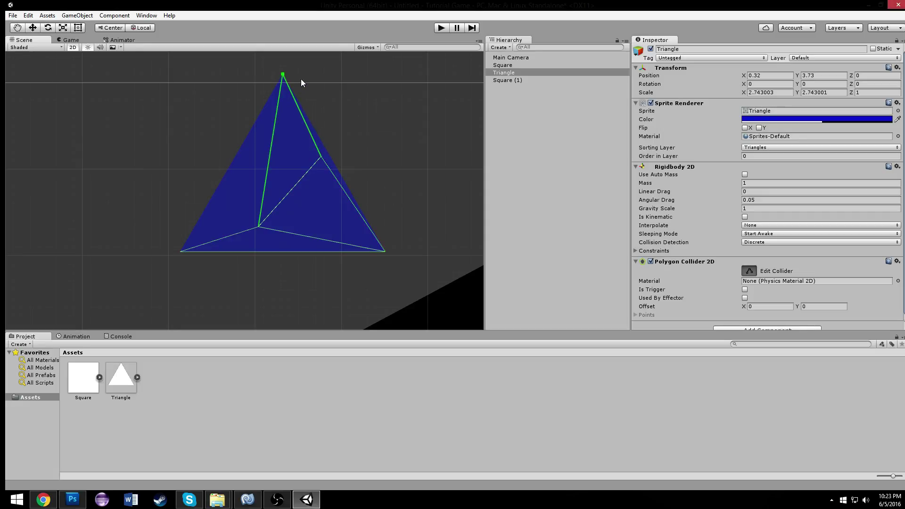
drag(304, 116, 330, 99)
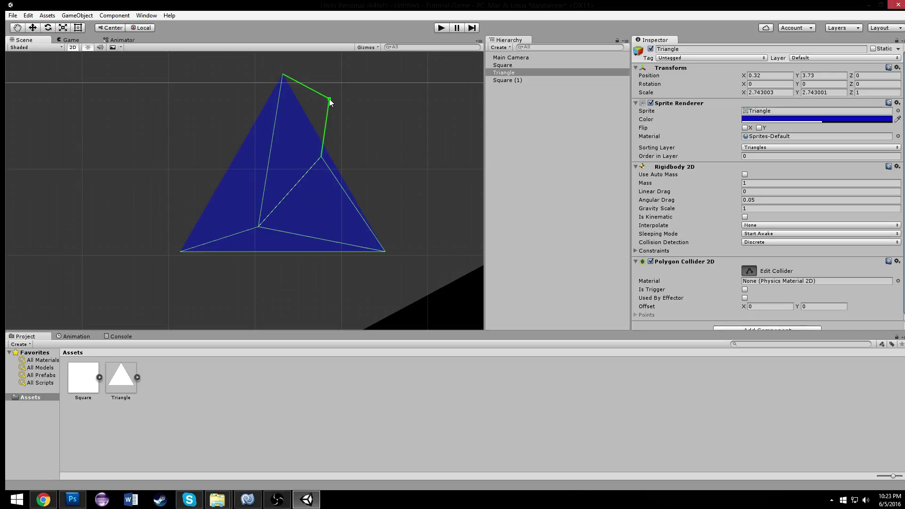
Delete the added collider points to restore the plain triangular outline, and leave collider editing.
ctrl+click(329, 99)
ctrl+click(323, 156)
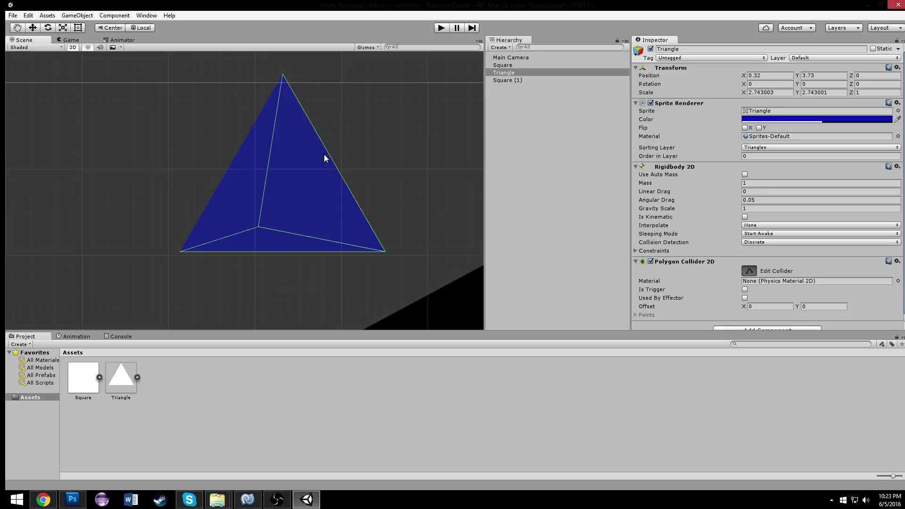
ctrl+click(268, 227)
scroll(378, 172, down, 4)
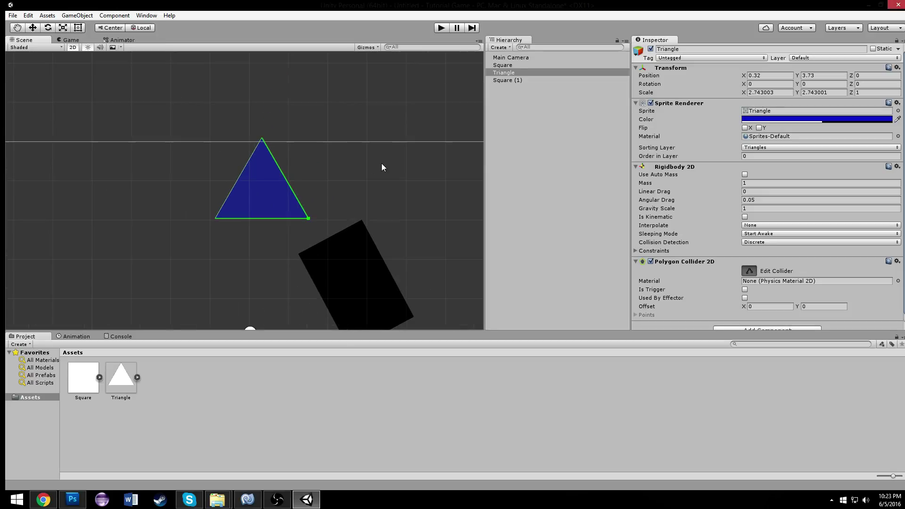
click(750, 271)
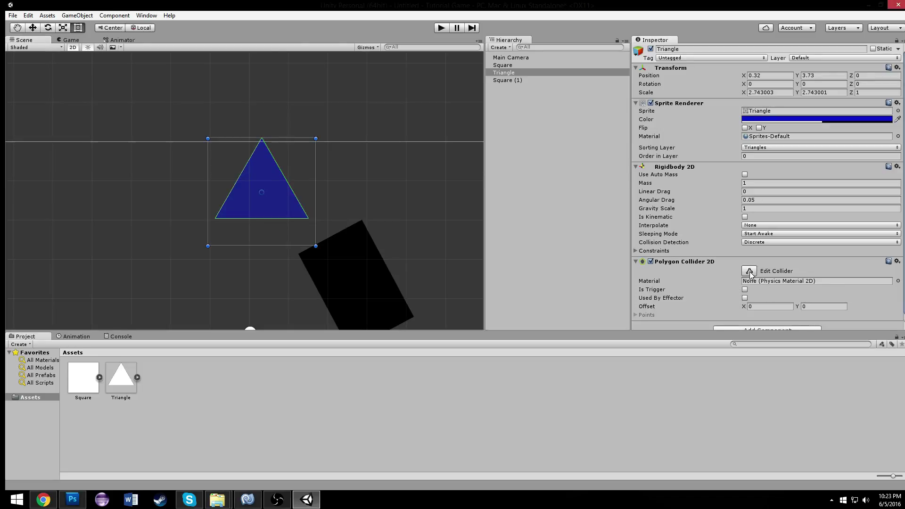
Select the triangle, bring the red platform into view, and run the game to test the triangle's physics.
scroll(366, 255, down, 3)
click(372, 228)
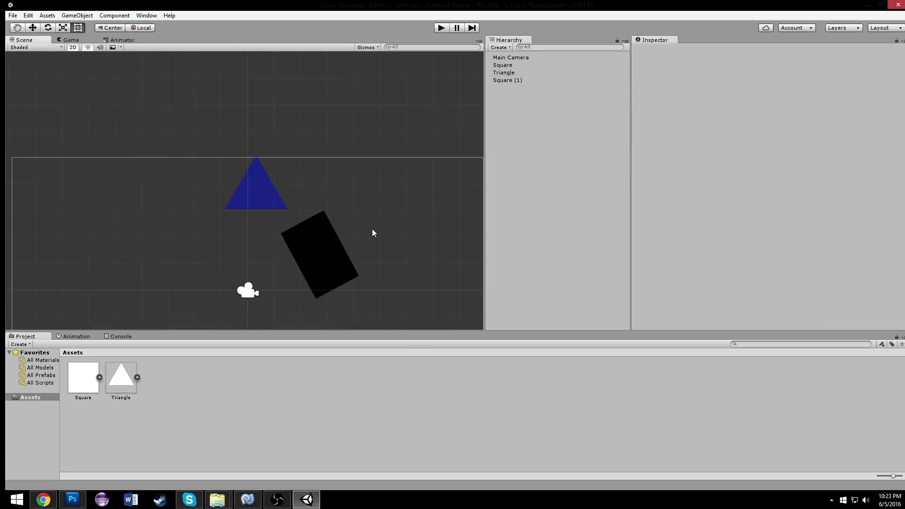
click(522, 58)
click(517, 73)
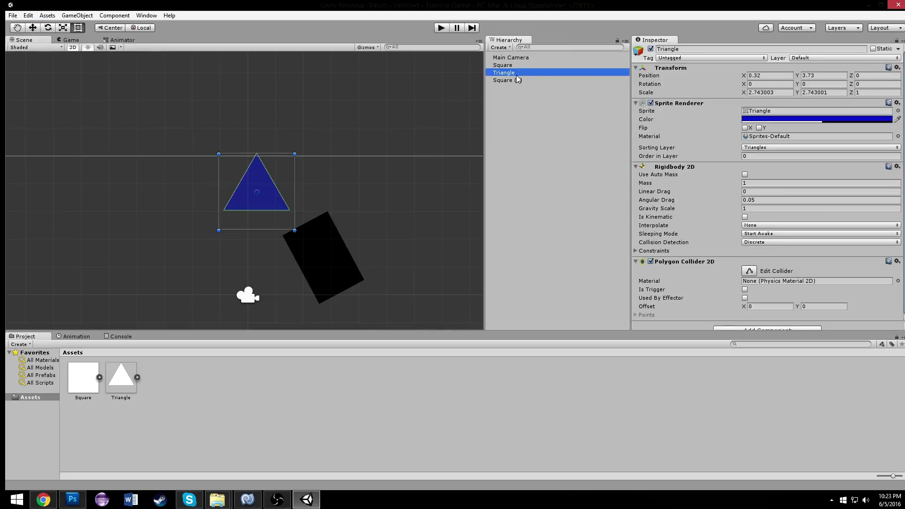
scroll(464, 194, down, 2)
middle_drag(298, 258, 415, 45)
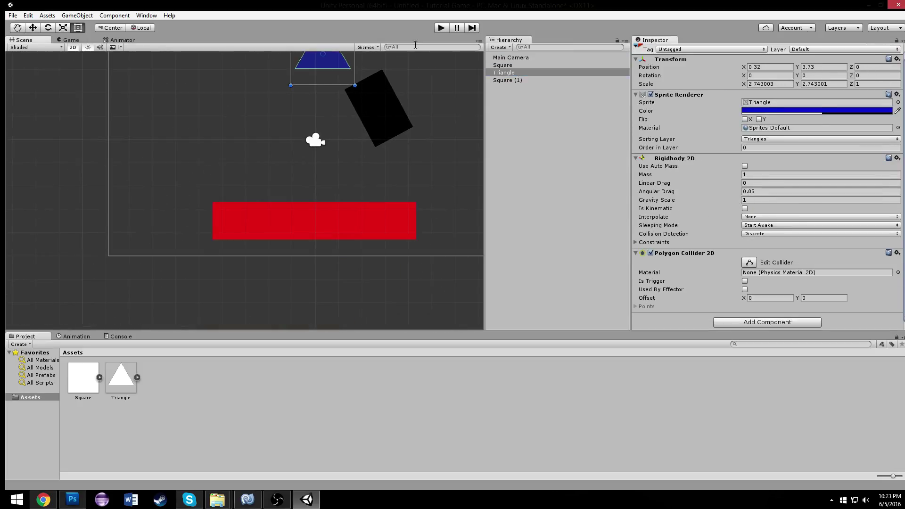
click(442, 28)
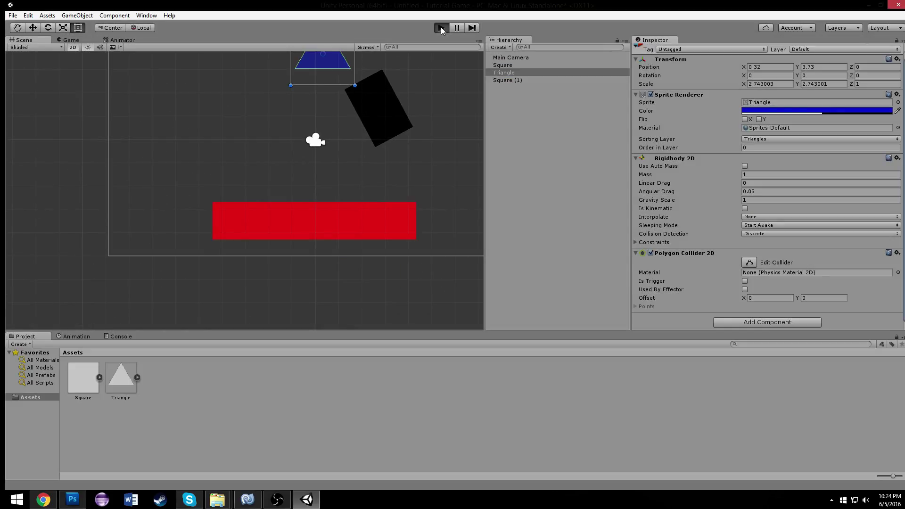
Move the triangle above the tilted black square, to about X 1.82, Y 3.89, and run the game to test the collision.
click(441, 28)
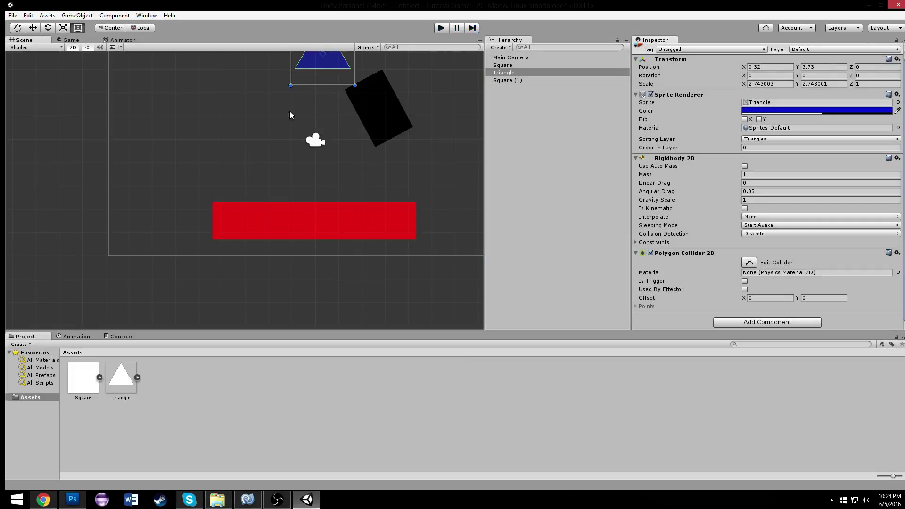
drag(331, 65, 367, 61)
click(447, 28)
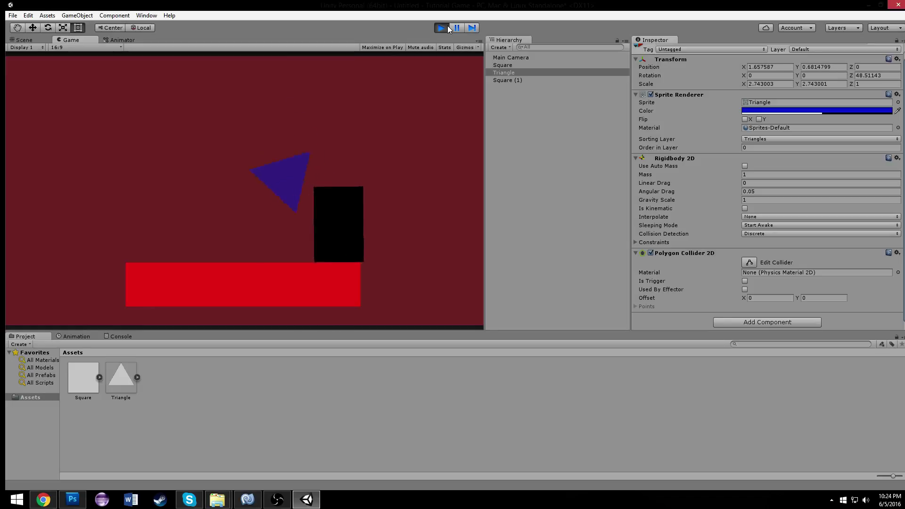
click(448, 29)
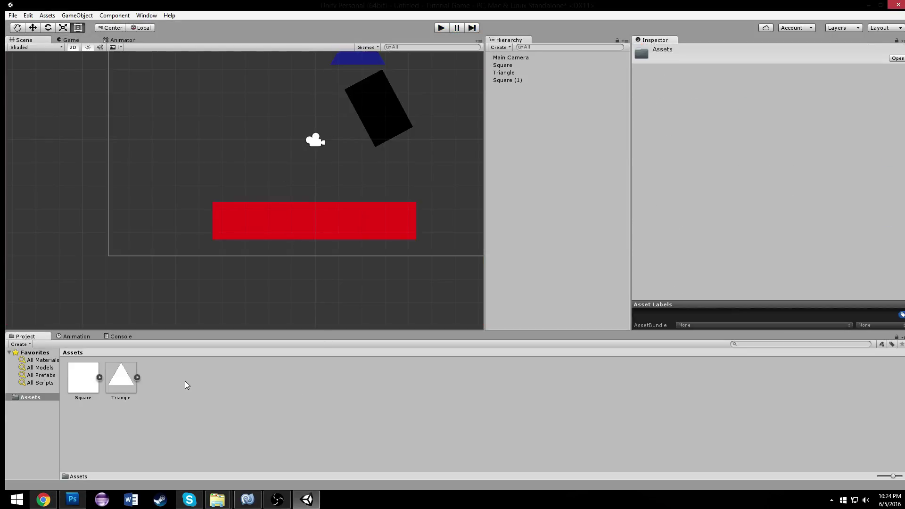
Create a Physics2D Material named Rectangle in the Assets folder.
right_click(186, 380)
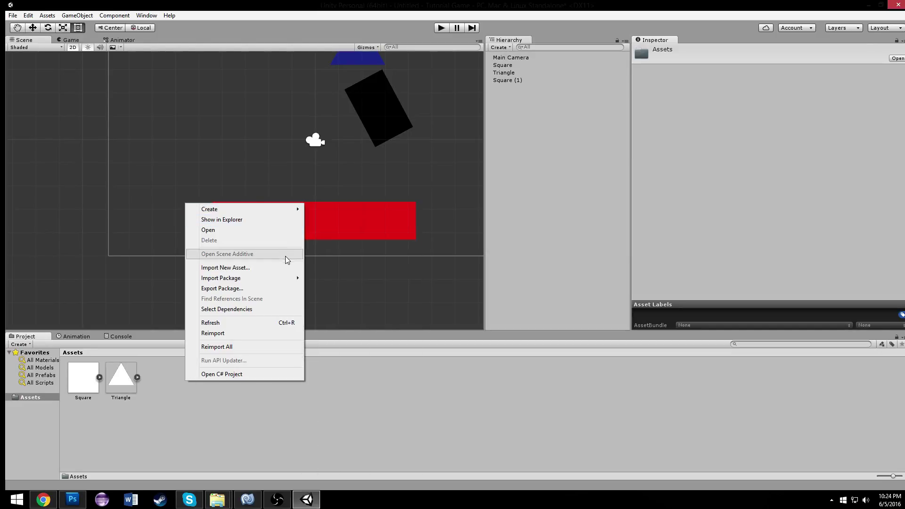
mouse_move(284, 209)
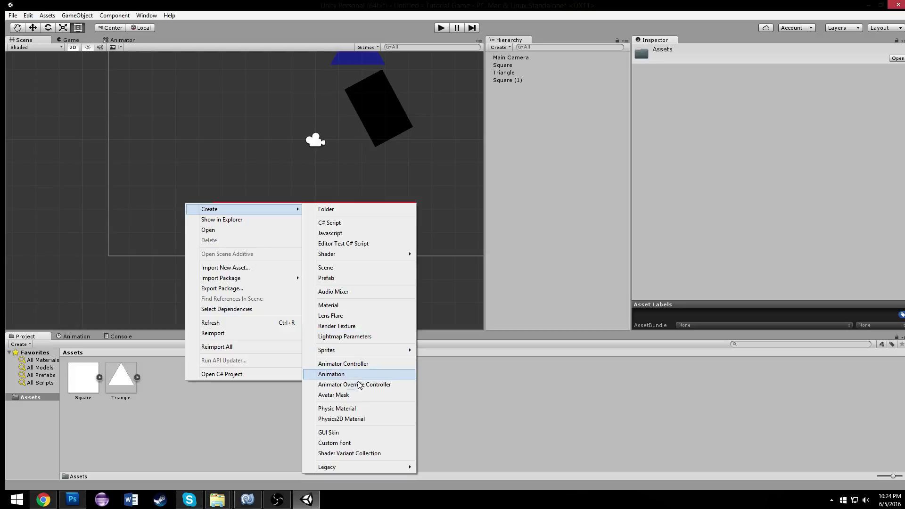
click(365, 419)
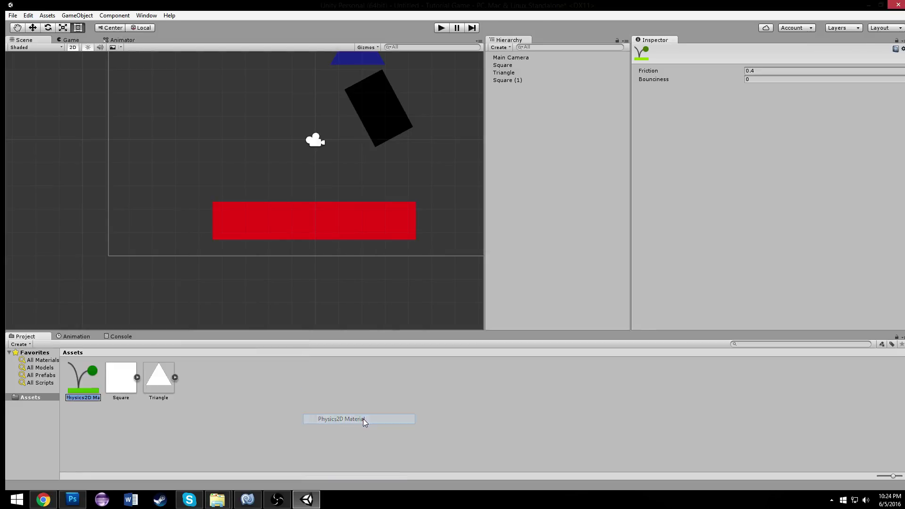
text(Rectangle)
key(Return)
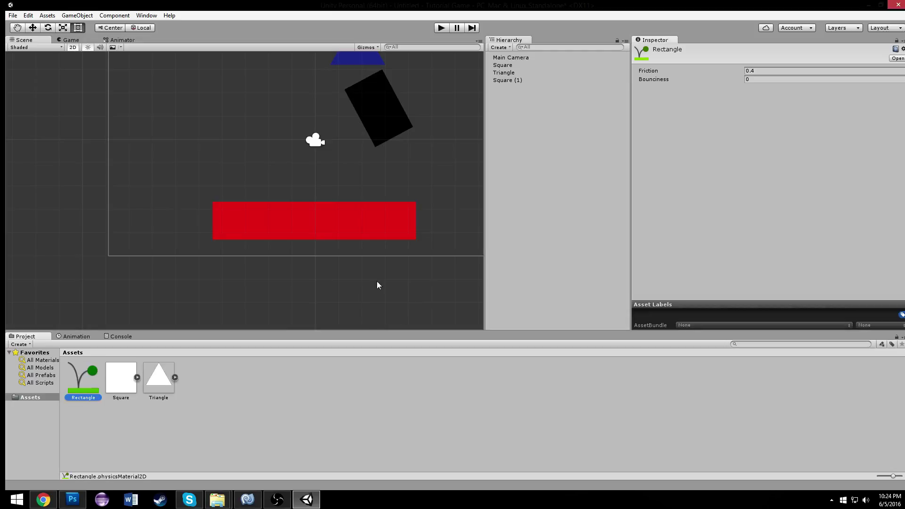
Examine the Rectangle material's friction and bounciness settings, and run the game to observe how the shapes land.
middle_drag(419, 83, 369, 183)
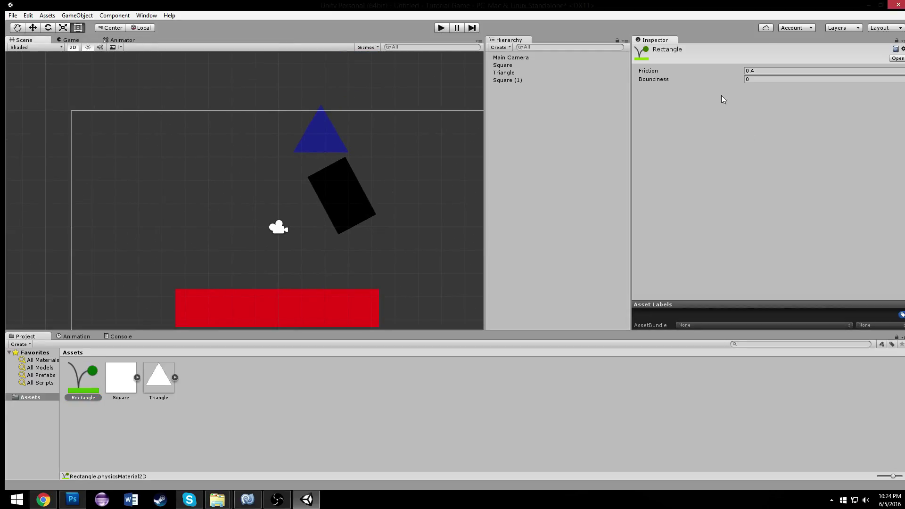
click(770, 71)
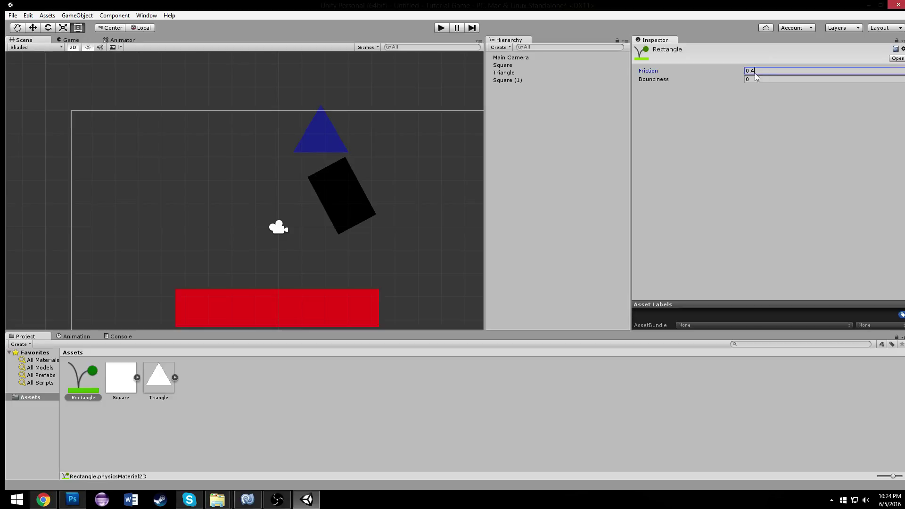
click(758, 80)
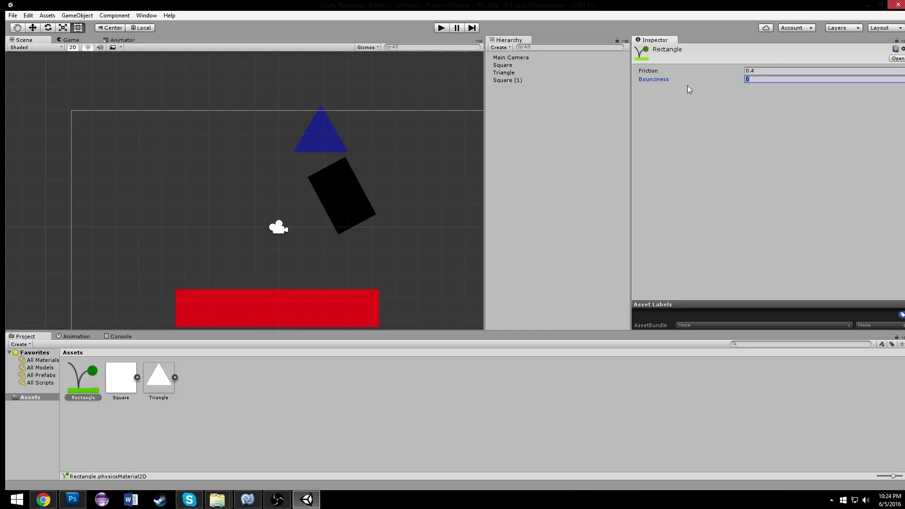
click(443, 28)
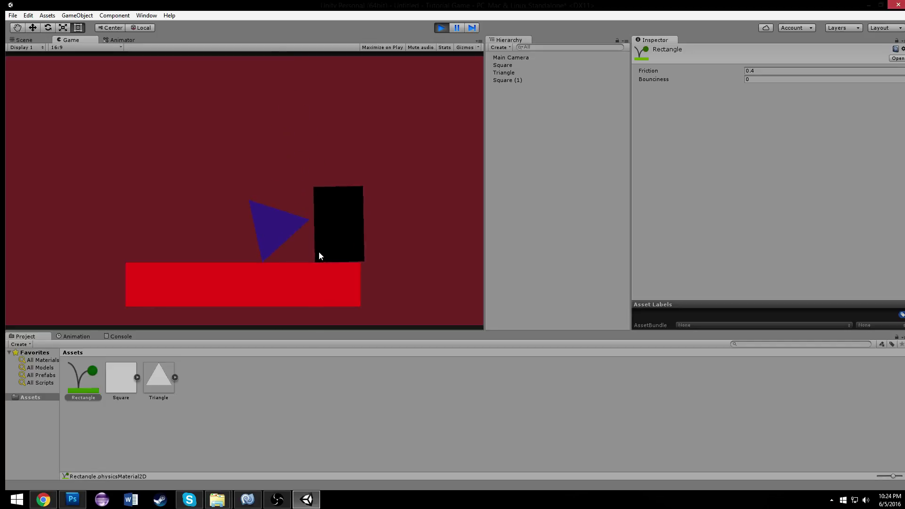
click(441, 27)
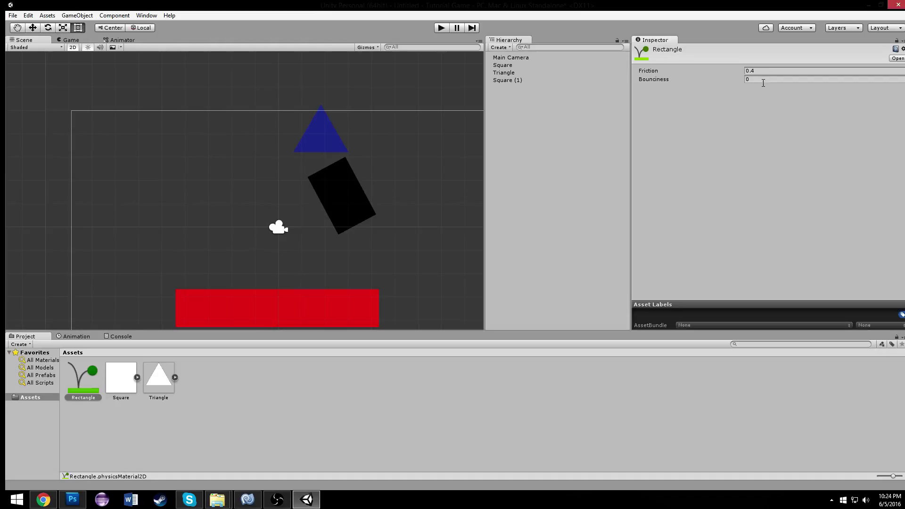
Set the Rectangle material's bounciness to 1 and run the game.
click(737, 79)
click(445, 27)
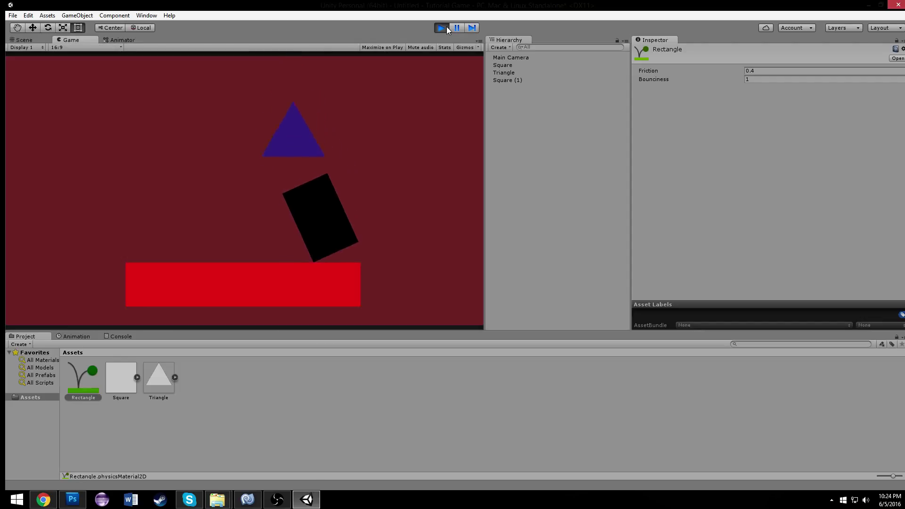
click(446, 28)
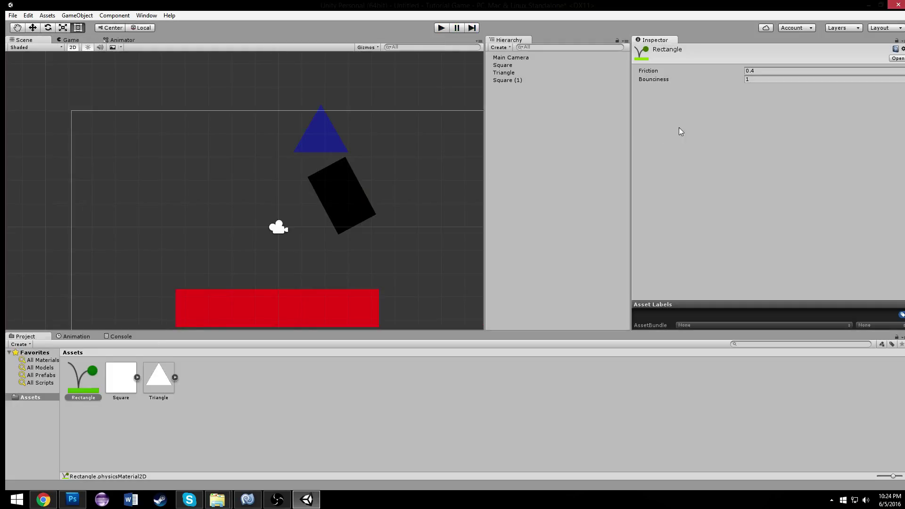
Set the Rectangle material's bounciness to .5.
click(750, 79)
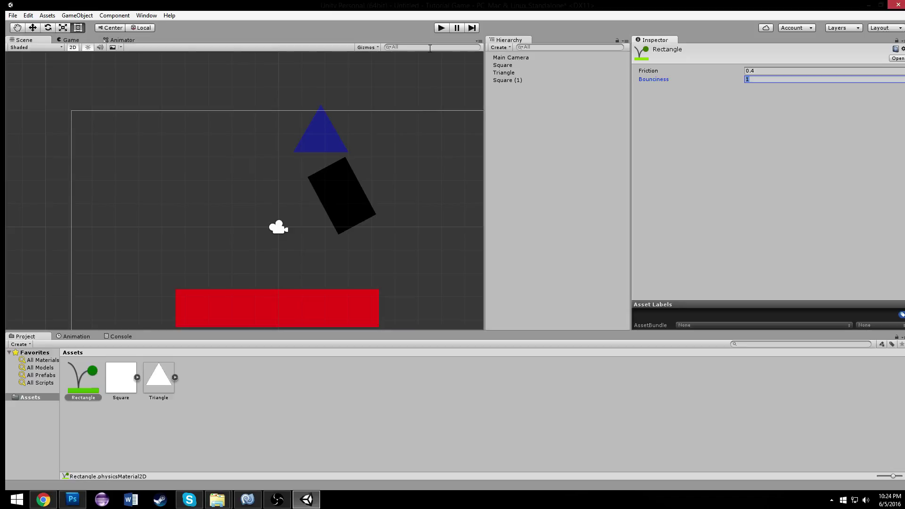
scroll(324, 81, up, 1)
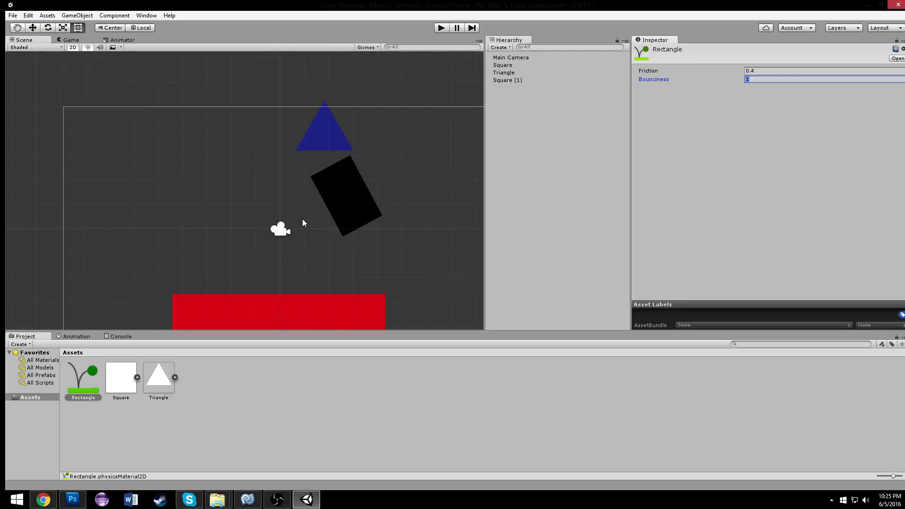
drag(420, 132, 342, 152)
click(764, 71)
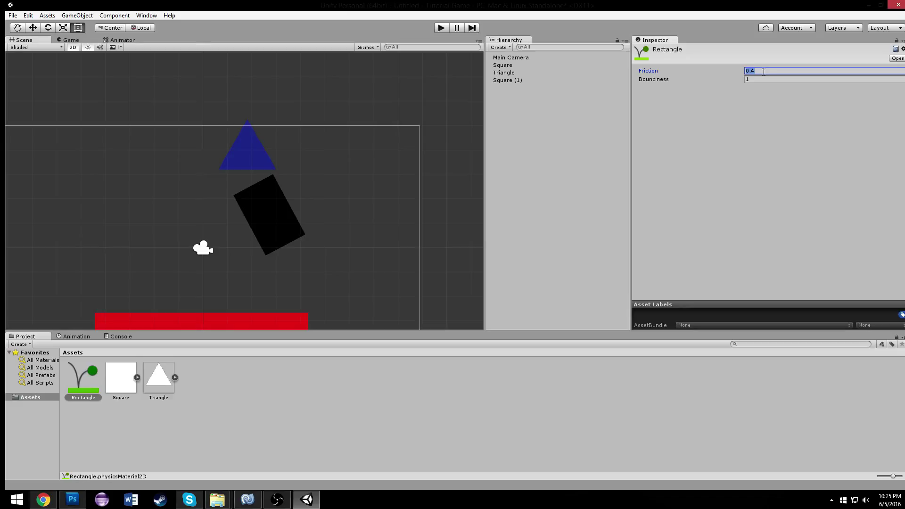
click(761, 80)
click(768, 71)
click(765, 79)
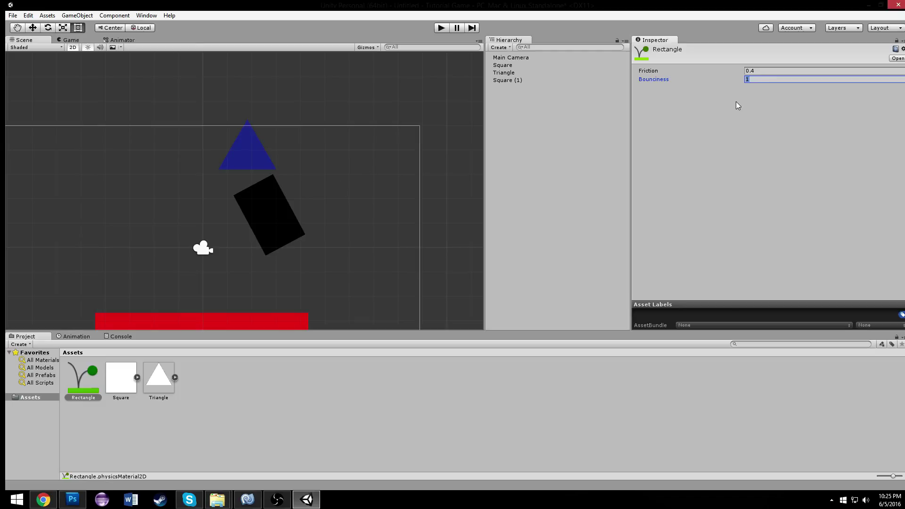
text(.5)
click(426, 114)
Assign the Rectangle physics material to the black square's Box Collider 2D.
click(270, 195)
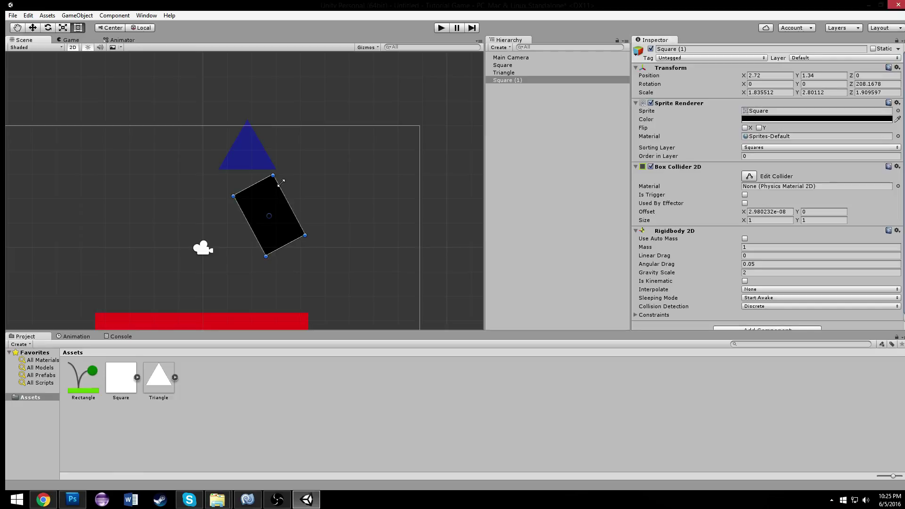
click(338, 85)
drag(83, 377, 238, 219)
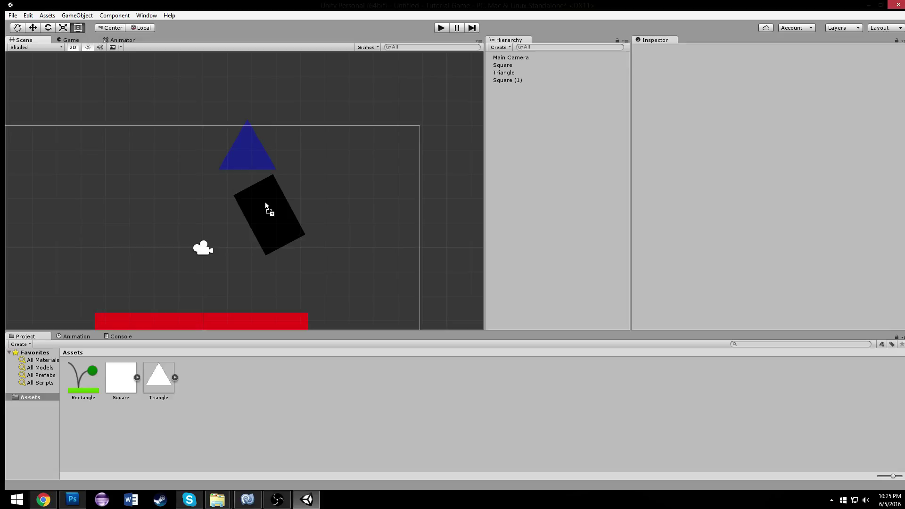
drag(265, 206, 265, 204)
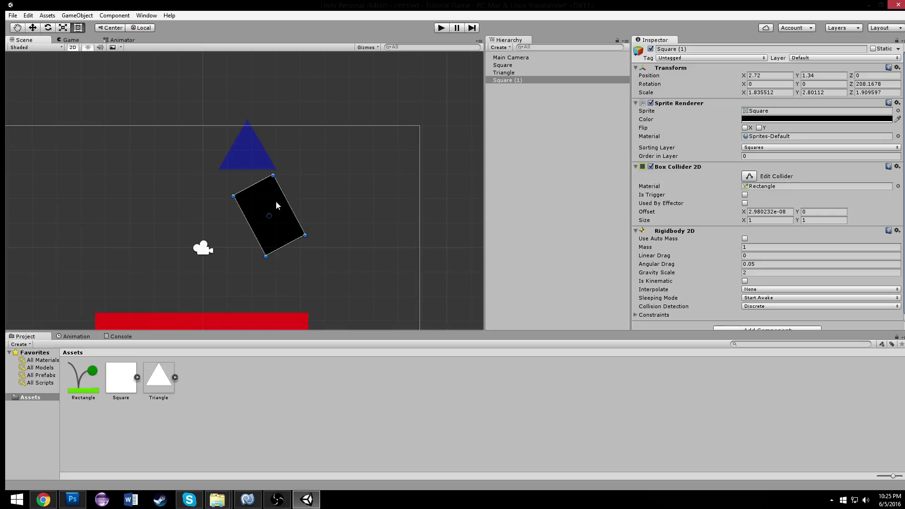
drag(97, 390, 789, 192)
Choose Rectangle from the available physics materials for the black square's collider, checking the scene's materials as well.
click(898, 186)
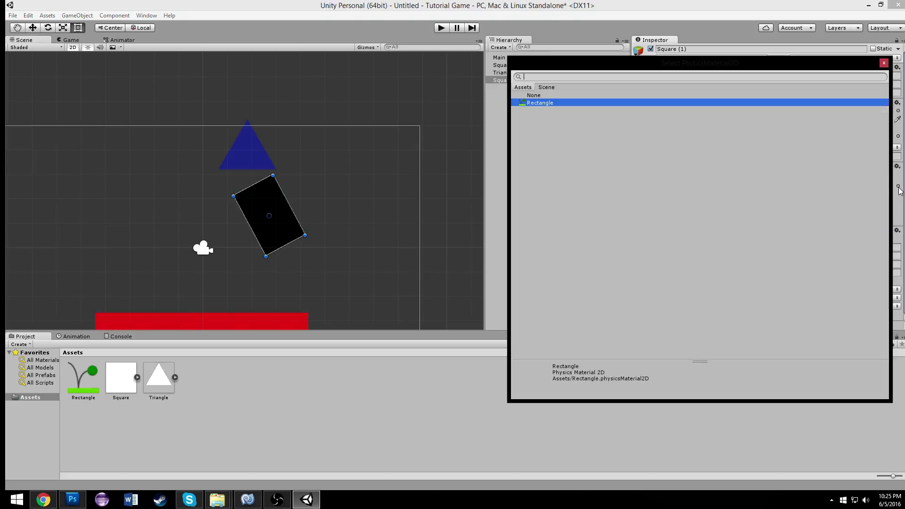
double_click(535, 104)
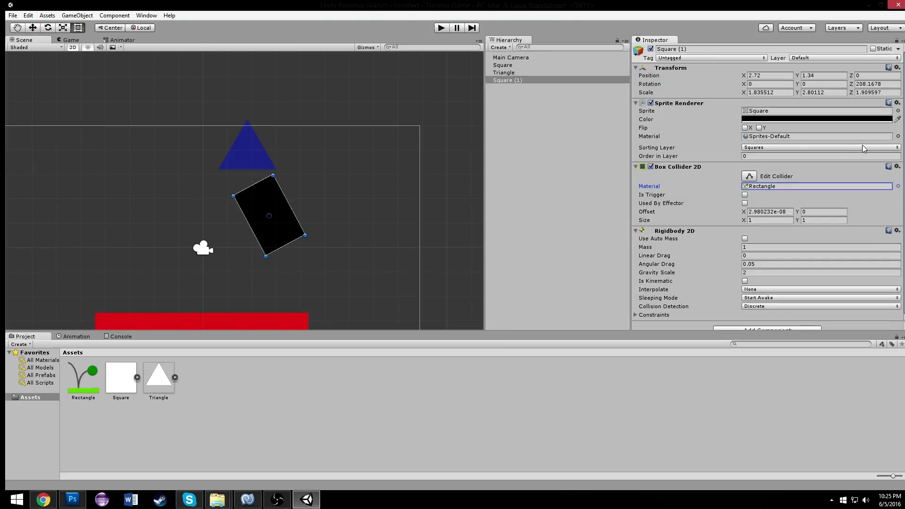
click(898, 187)
click(547, 87)
click(531, 86)
double_click(567, 104)
Test the black square's bounce in the game, both before and after moving it beside the triangle to about X -1.25, Y 1.75.
scroll(284, 157, down, 4)
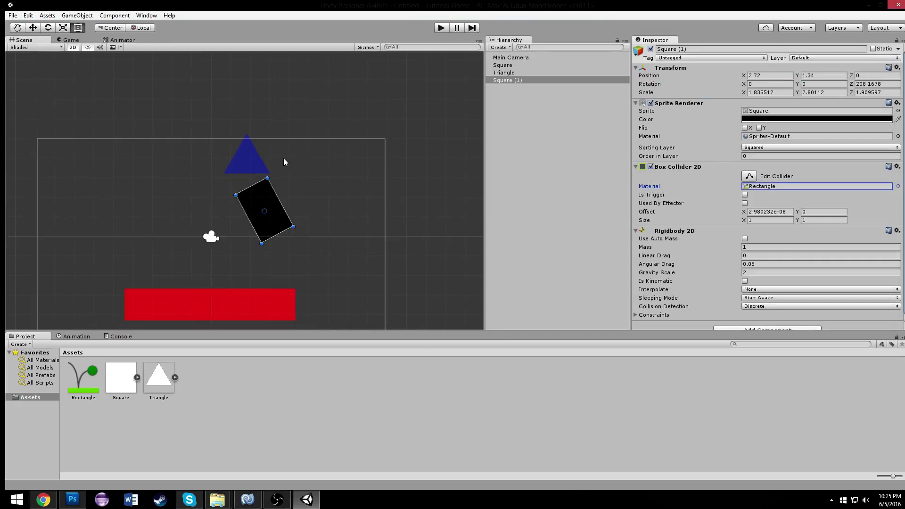
click(442, 28)
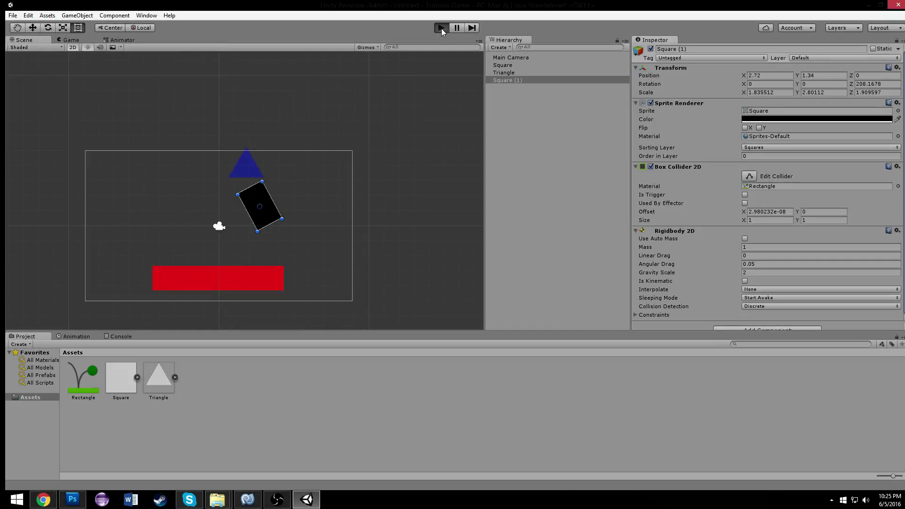
click(440, 28)
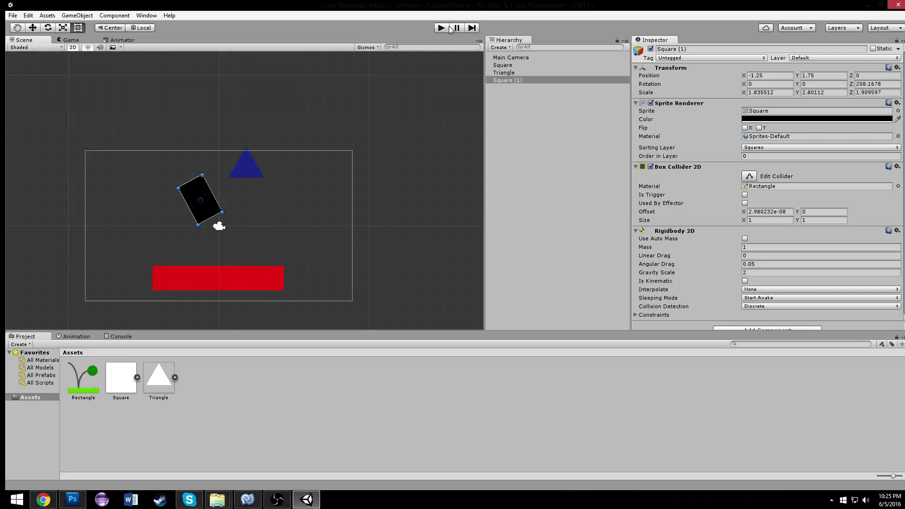
click(441, 28)
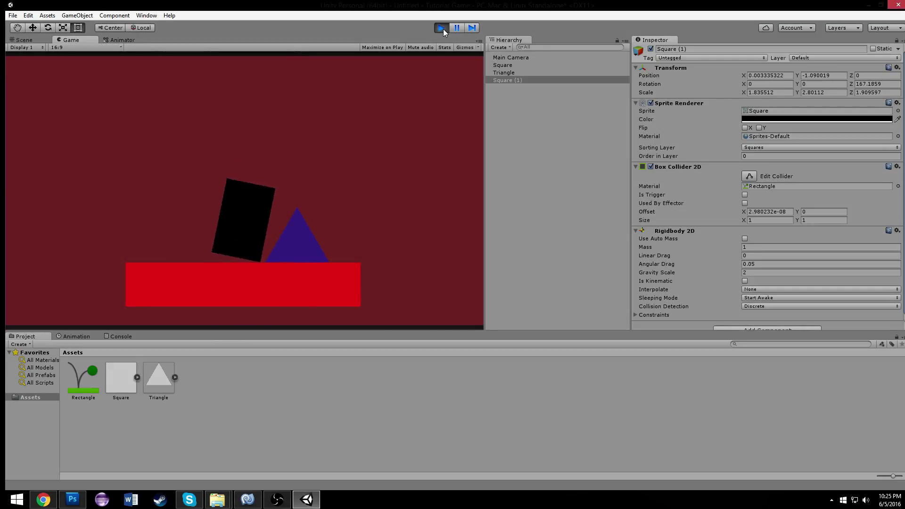
click(443, 29)
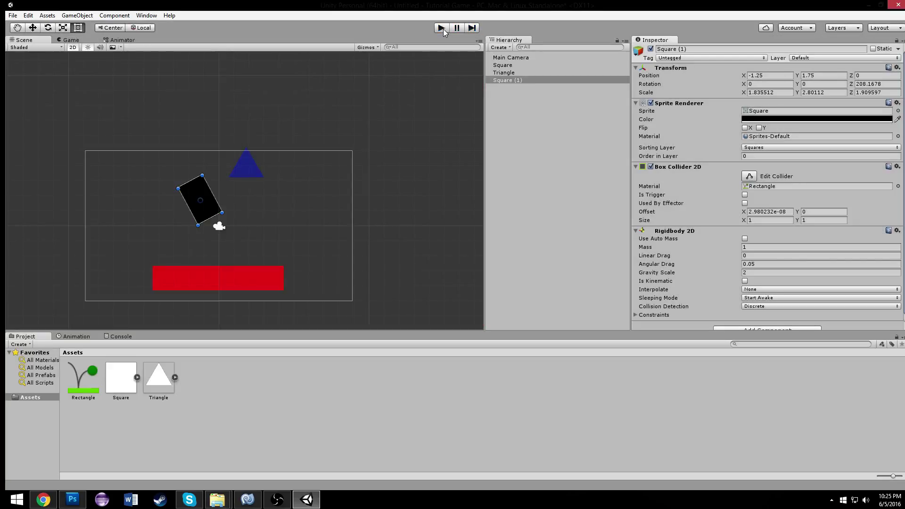
Raise the black square to about X -2.16, Y 4.46 and run the game to test its bounce from higher up.
drag(191, 182, 177, 141)
click(440, 28)
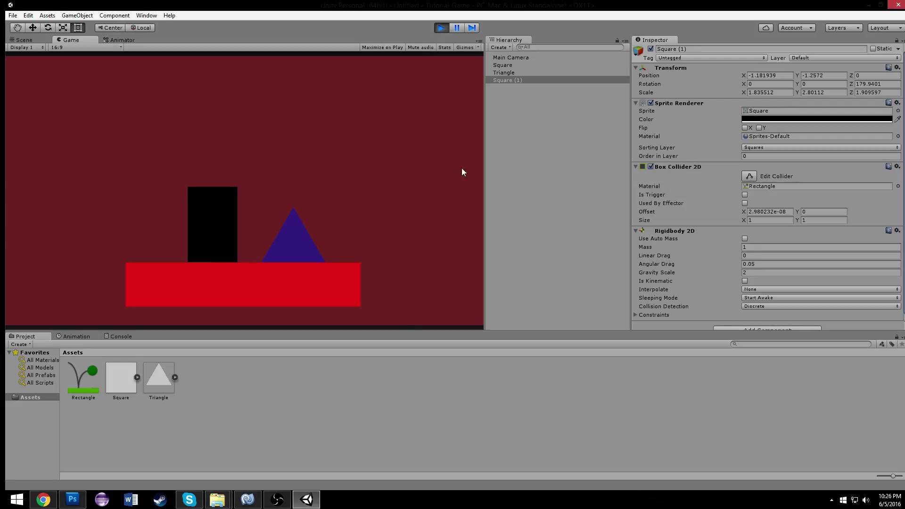
click(441, 29)
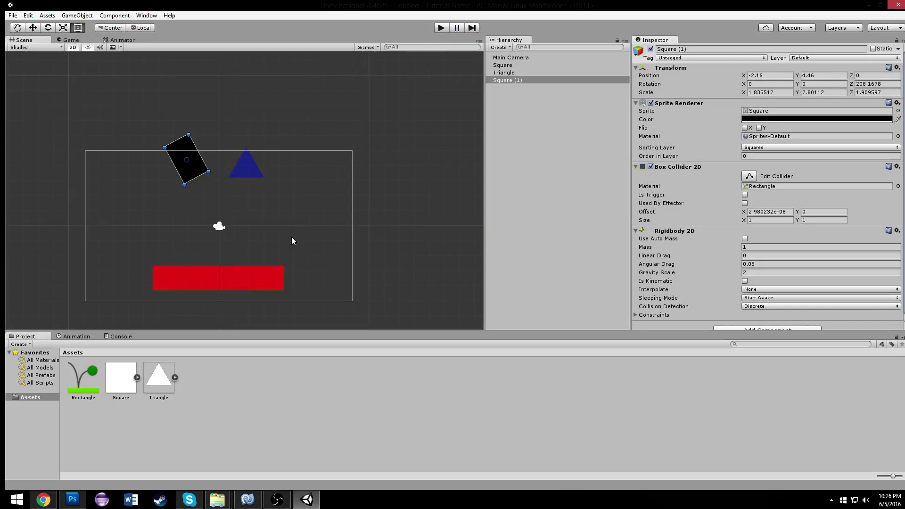
Assign the Rectangle physics material to the triangle's Polygon Collider 2D and run the game to test its bounce.
click(87, 380)
click(442, 28)
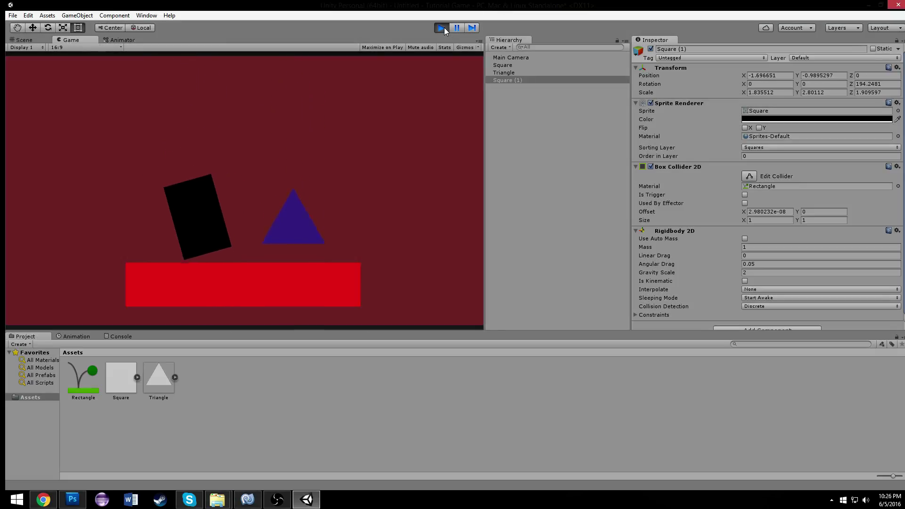
click(444, 27)
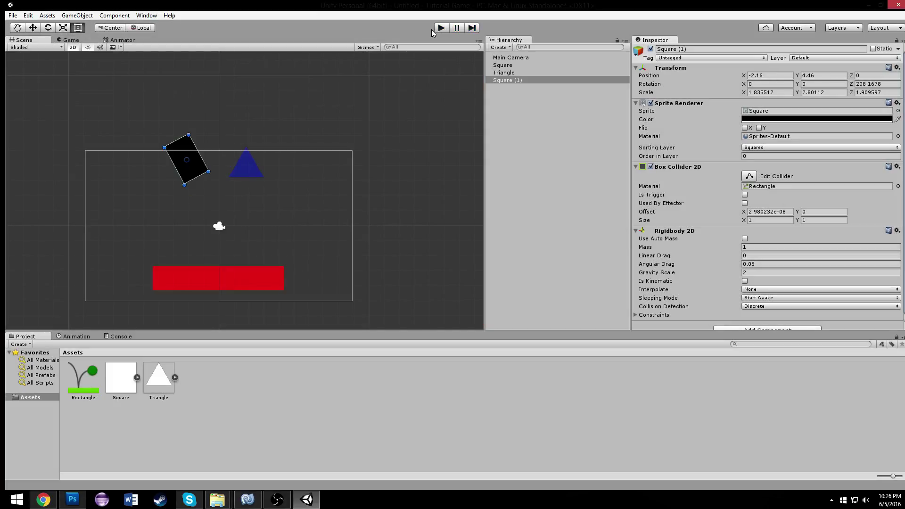
Compare the Rigidbody 2D and collider settings of the triangle and the black square.
click(523, 72)
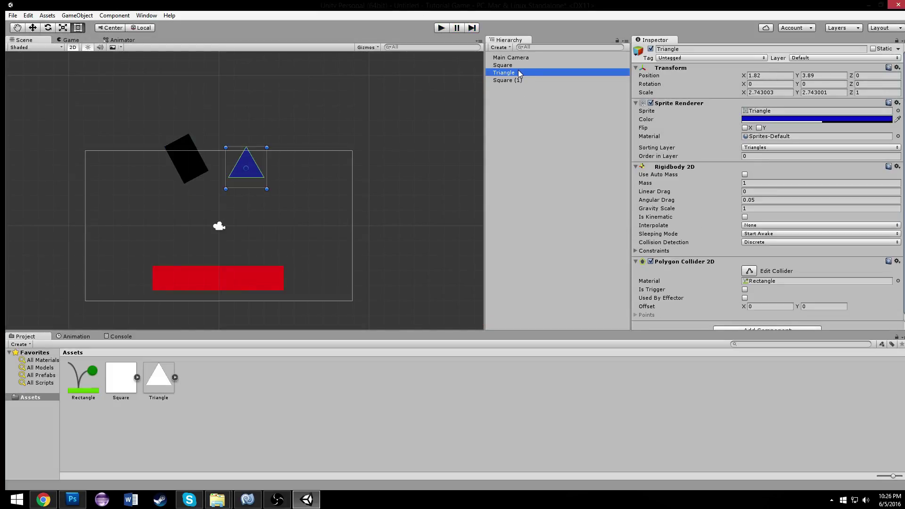
click(510, 81)
click(515, 72)
scroll(674, 80, down, 1)
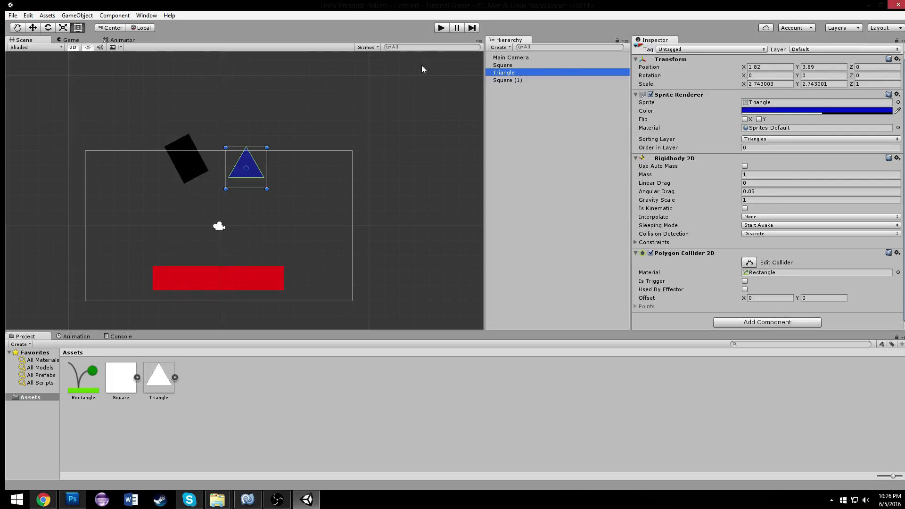
click(533, 80)
click(527, 72)
scroll(321, 120, down, 3)
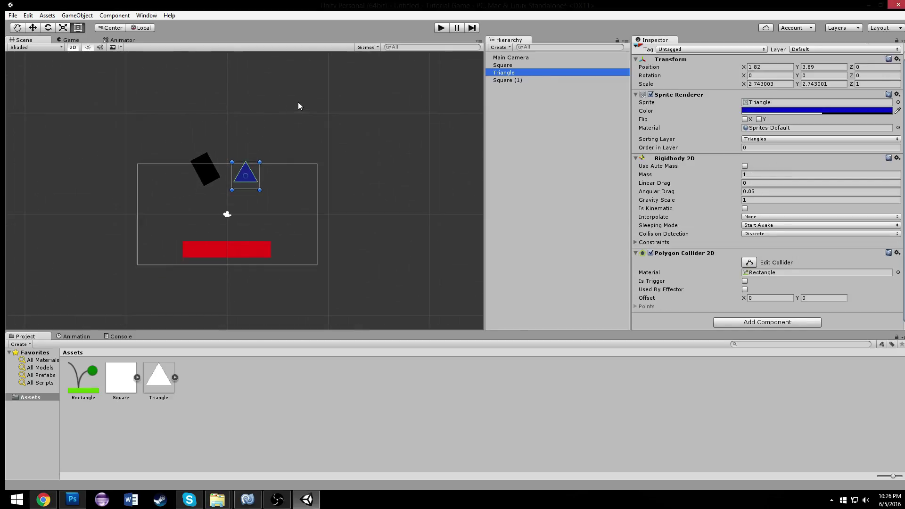
Enlarge the Main Camera's view to a size of about 7.77 and check the result in the game view.
click(544, 58)
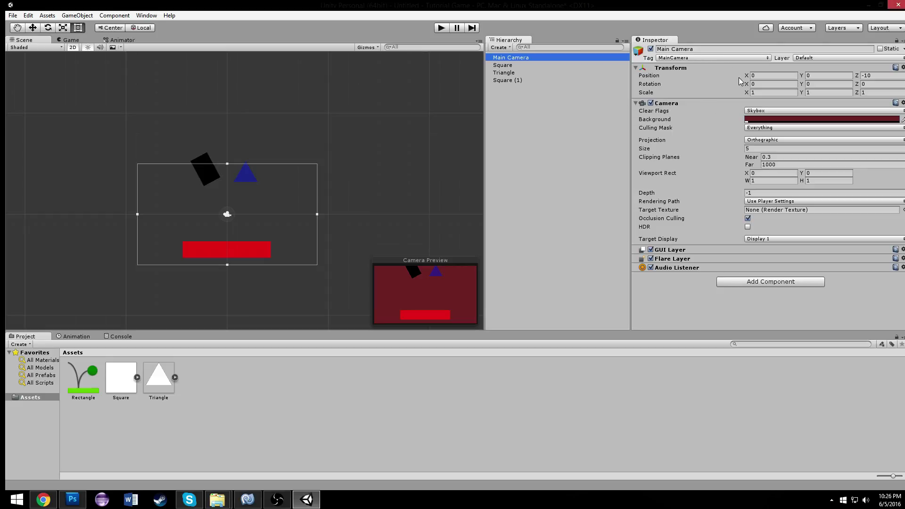
scroll(363, 183, up, 2)
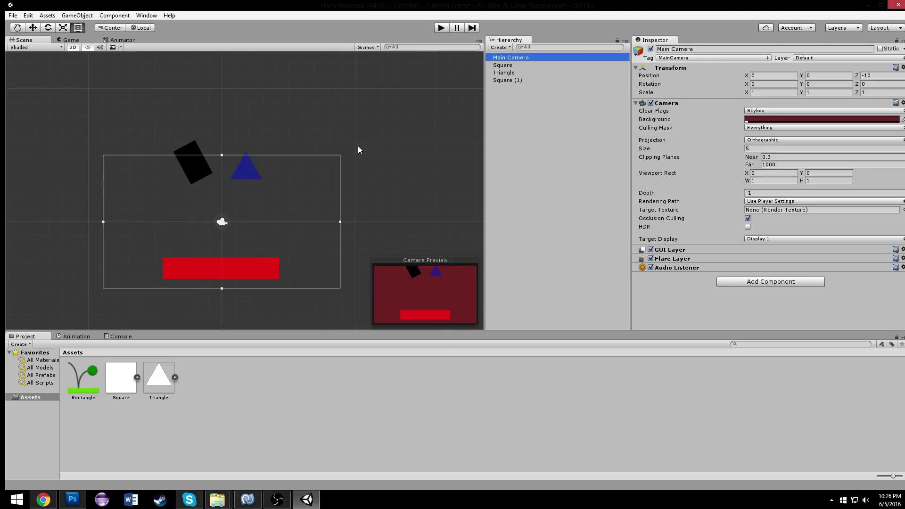
click(33, 27)
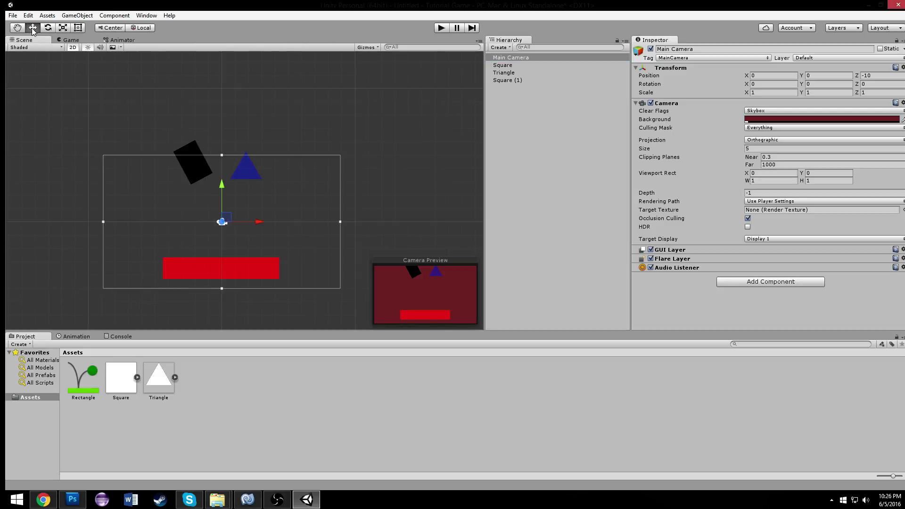
click(78, 28)
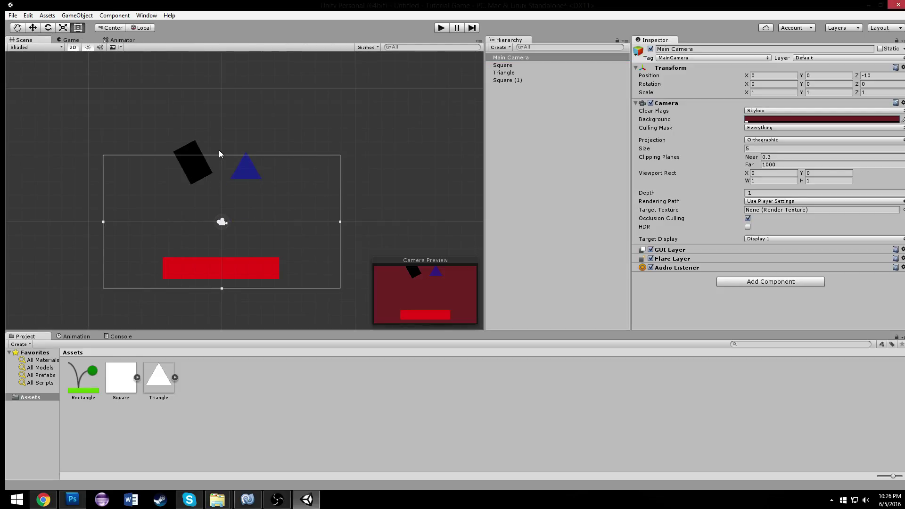
drag(221, 154, 225, 121)
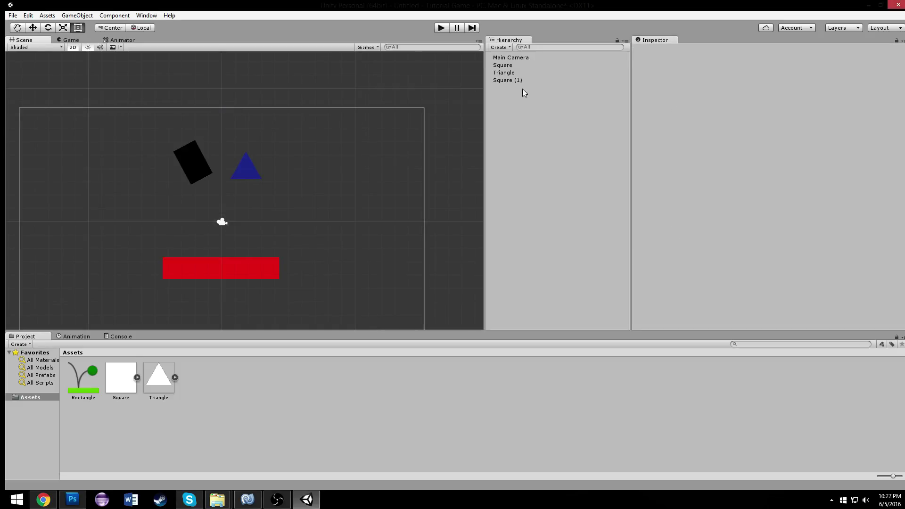
click(516, 57)
drag(221, 107, 259, 121)
scroll(255, 108, down, 2)
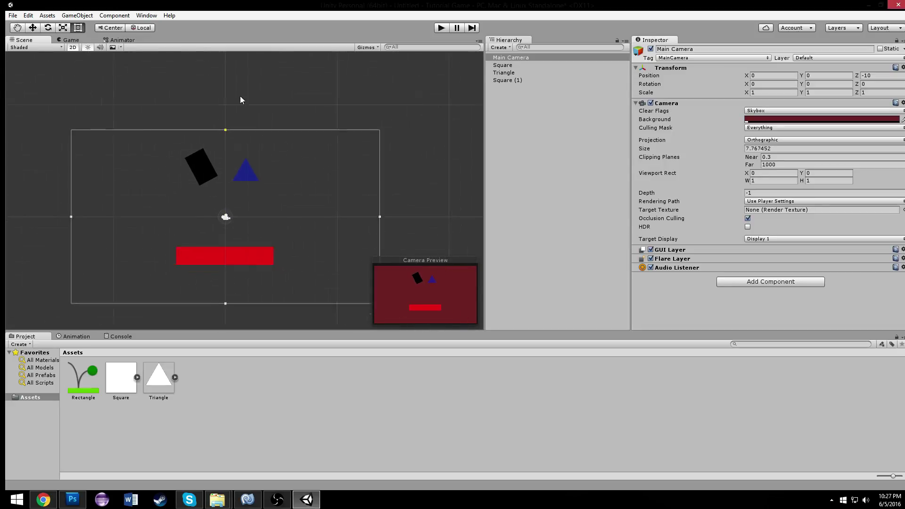
click(66, 40)
click(26, 40)
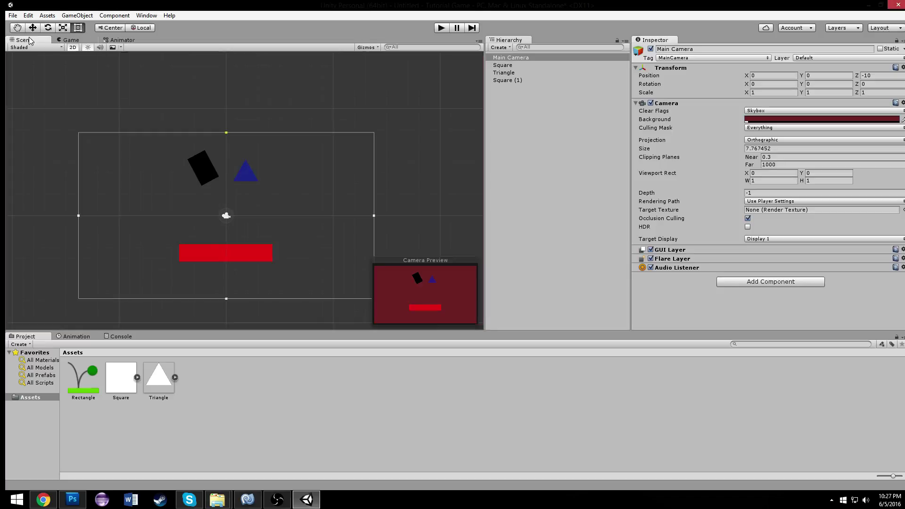
Enlarge the Main Camera's view to a size of about 14.75, check it in the game view, and shrink it to about 5.6.
drag(227, 136, 229, 59)
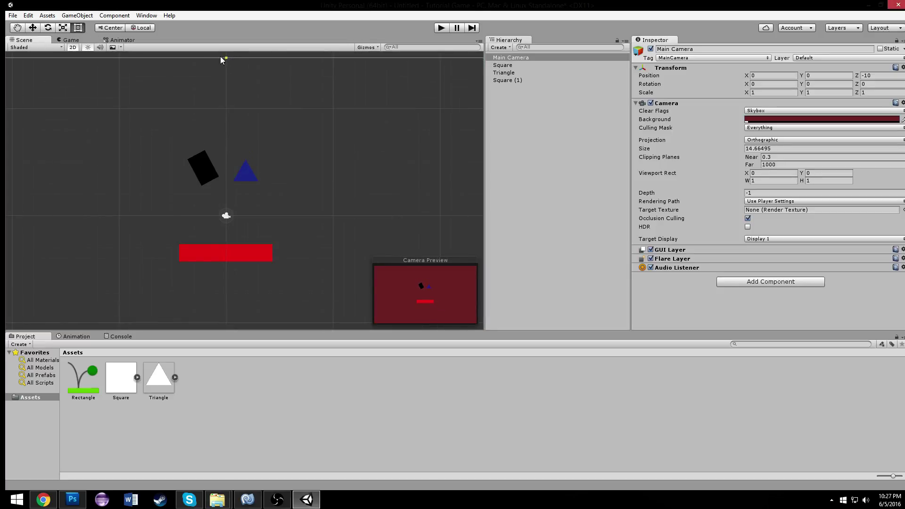
click(62, 41)
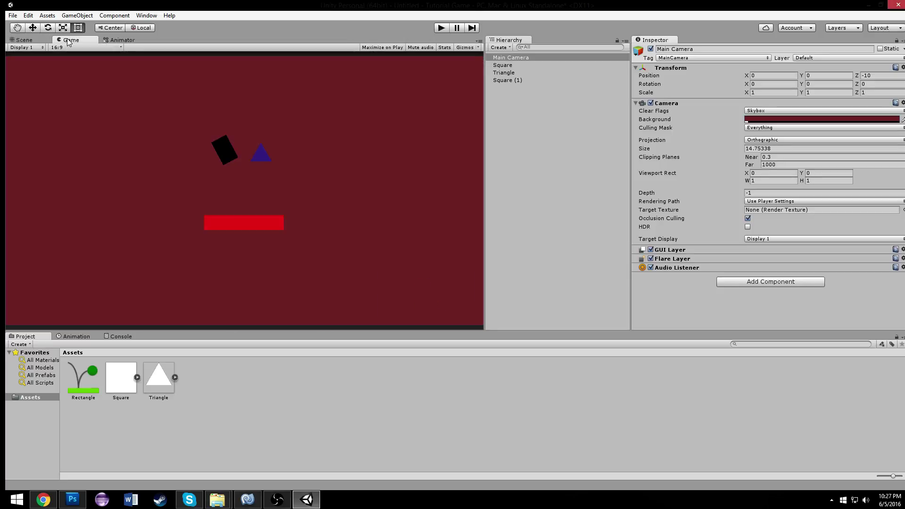
click(25, 40)
scroll(210, 94, down, 3)
drag(236, 125, 317, 170)
scroll(316, 173, up, 3)
Inspect the components of the red square and the triangle.
click(502, 65)
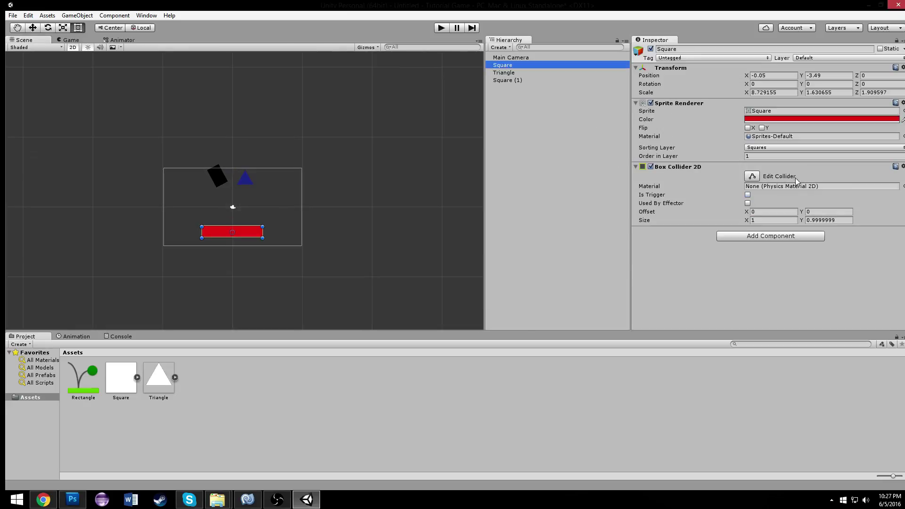
click(527, 74)
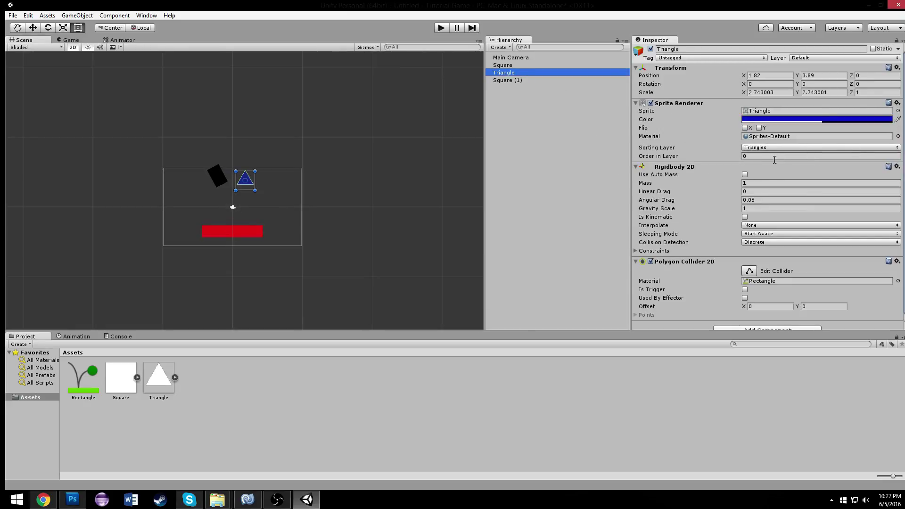
click(494, 81)
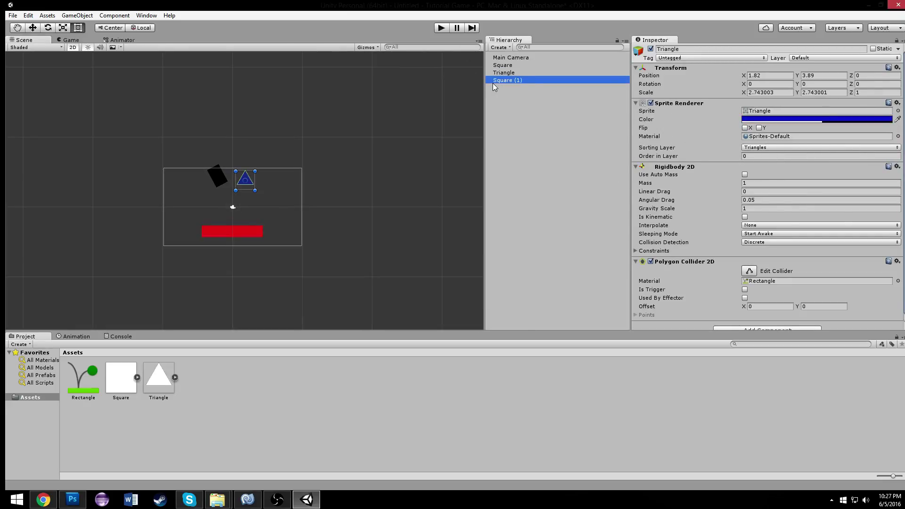
Set the Main Camera's orthographic size to 6.72.
click(509, 58)
scroll(250, 168, up, 2)
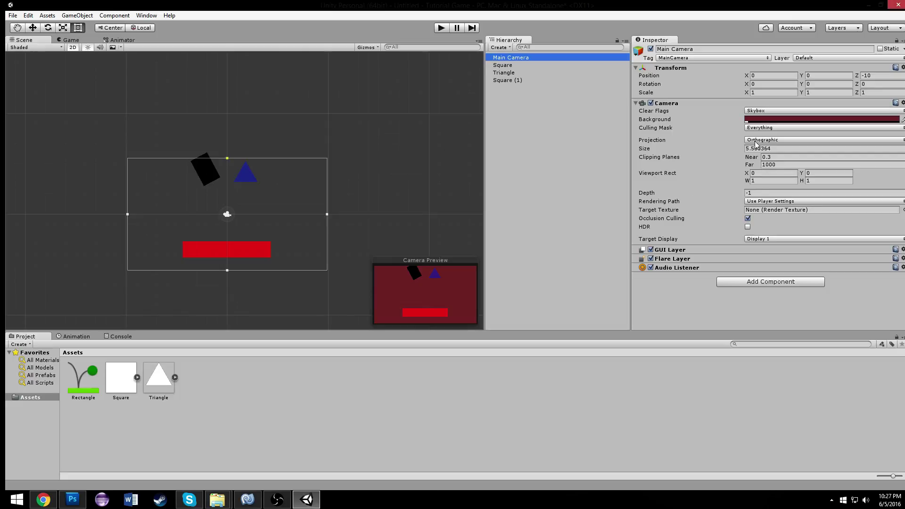
scroll(349, 115, up, 2)
middle_drag(349, 115, 379, 76)
scroll(382, 74, up, 3)
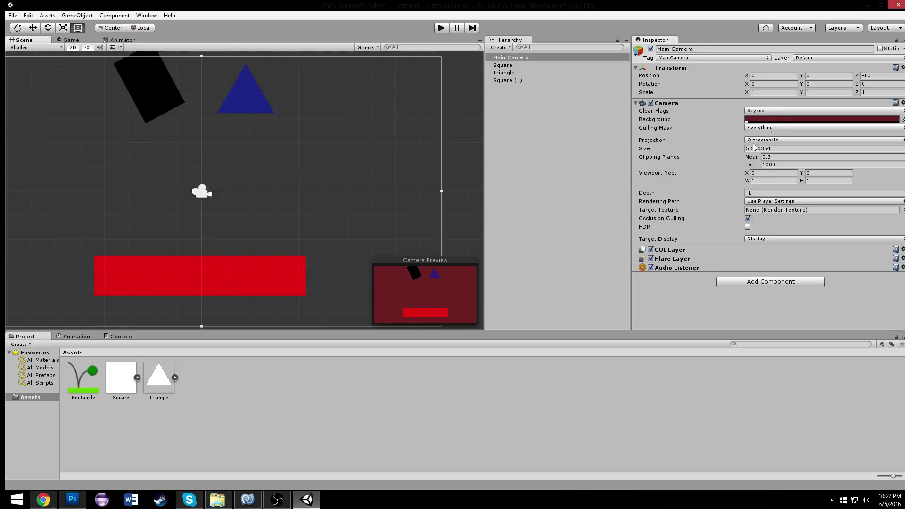
mouse_move(735, 154)
mouse_down()
mouse_move(687, 151)
mouse_move(784, 143)
mouse_move(741, 146)
mouse_move(749, 144)
mouse_up()
scroll(416, 130, down, 8)
scroll(416, 129, down, 3)
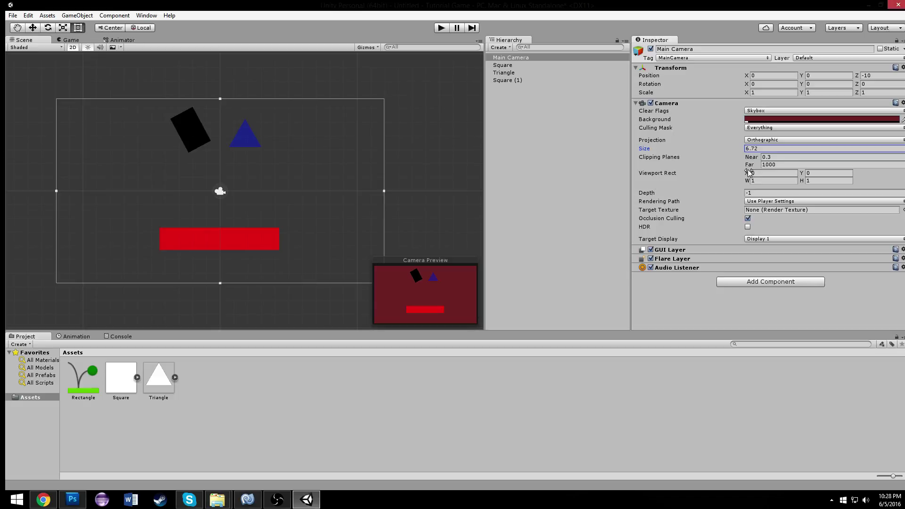
Try a Viewport Rect X of -0.27 on the Main Camera, check the game view, and undo the change.
drag(747, 174, 749, 177)
click(71, 39)
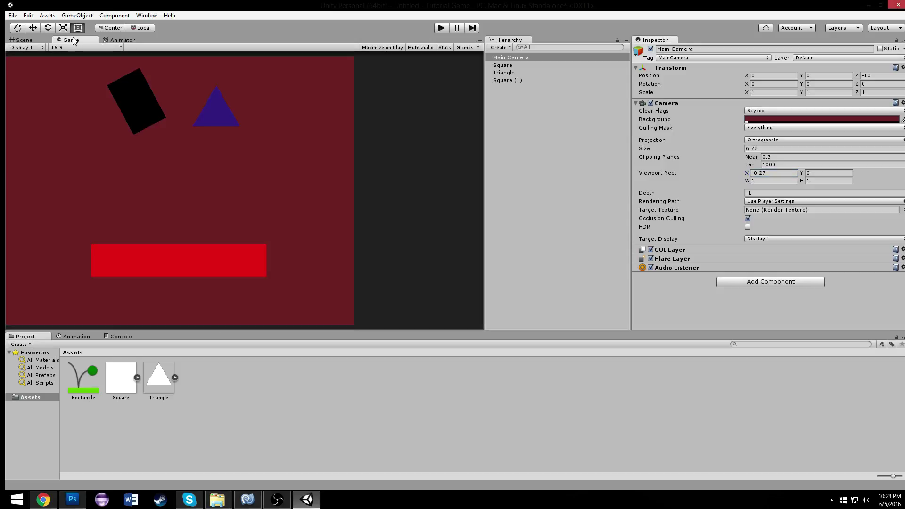
click(29, 42)
key(ctrl+z)
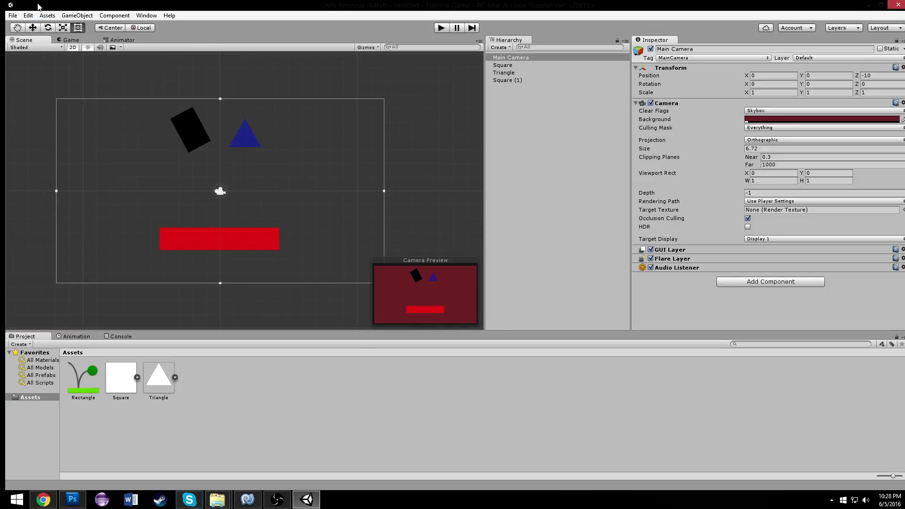
click(60, 42)
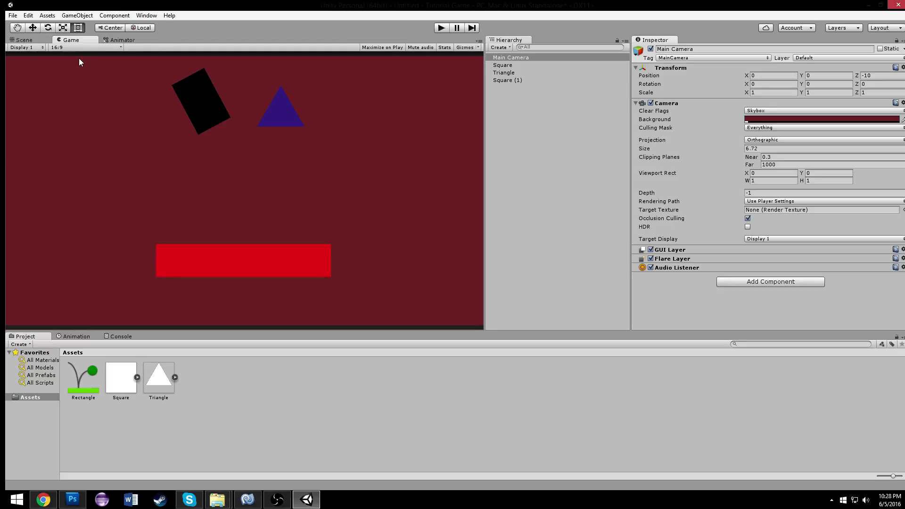
key(ctrl+1)
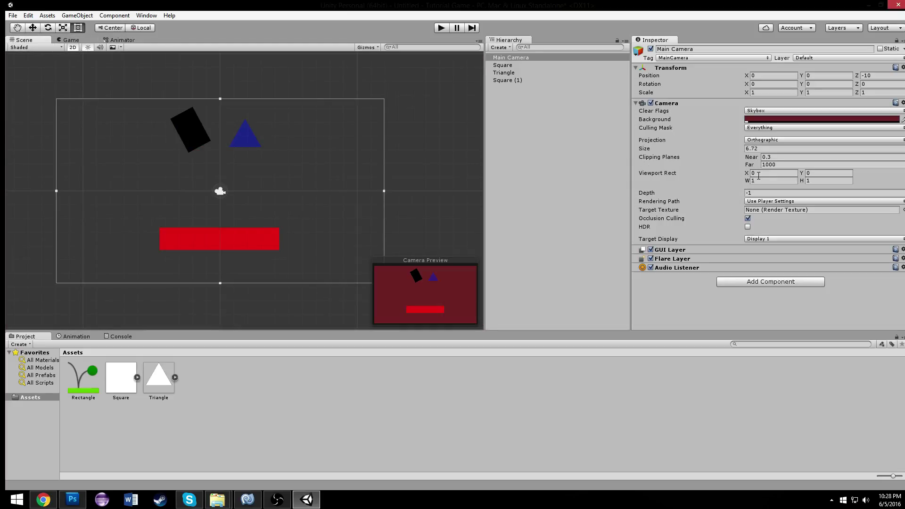
Examine the Main Camera's Viewport Rect fields, camera frame and remaining components.
click(767, 183)
click(823, 174)
click(766, 181)
click(820, 183)
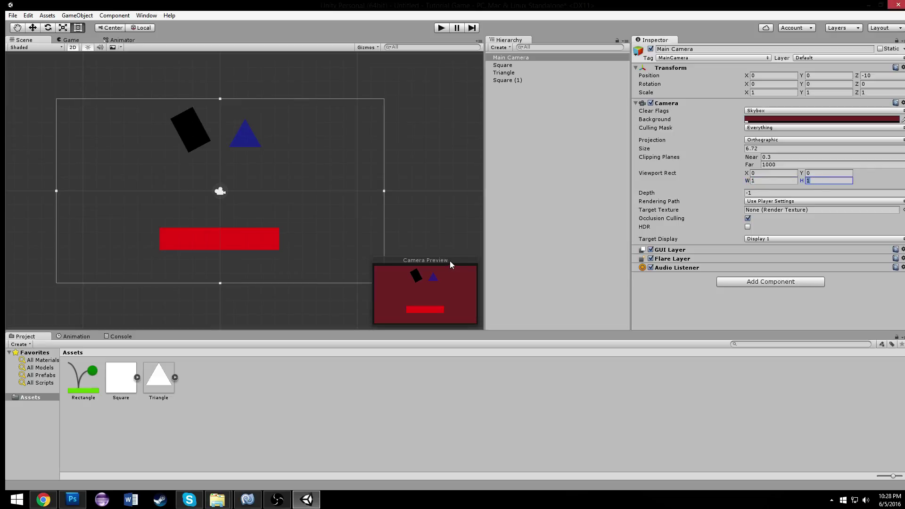
click(772, 174)
click(815, 175)
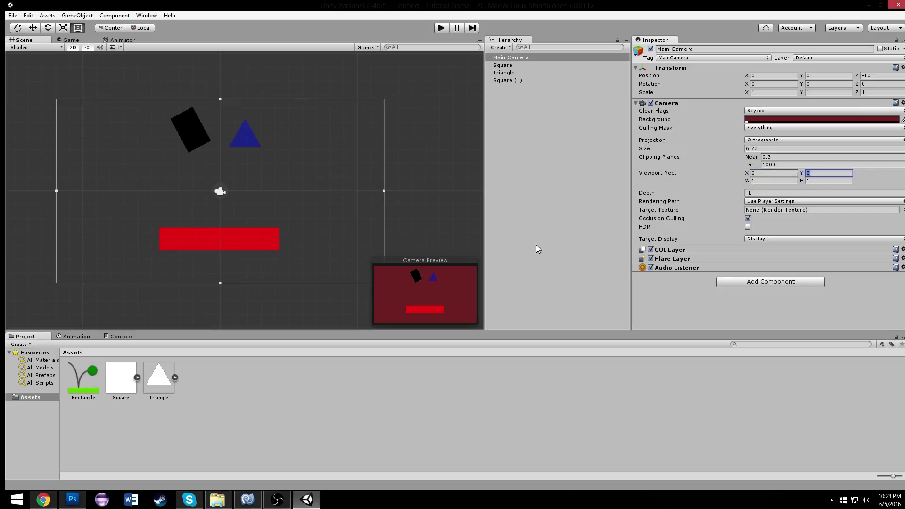
click(364, 117)
click(535, 58)
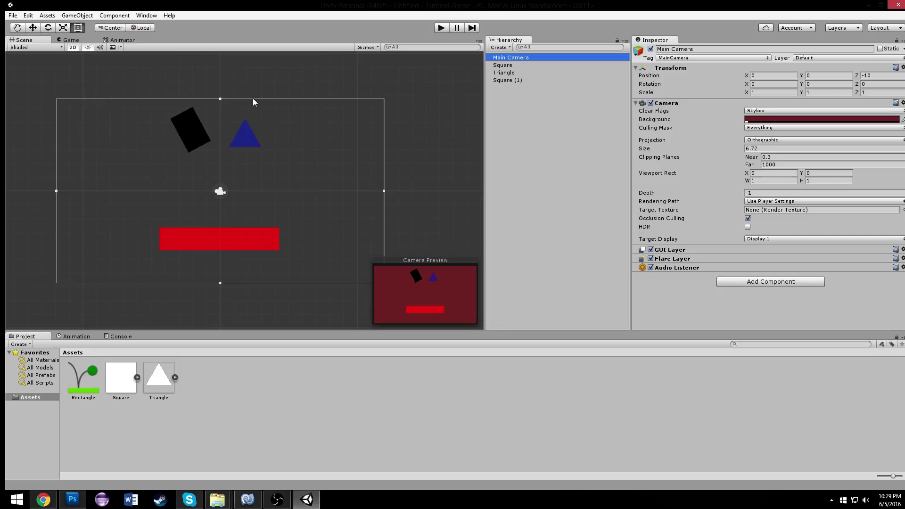
click(676, 268)
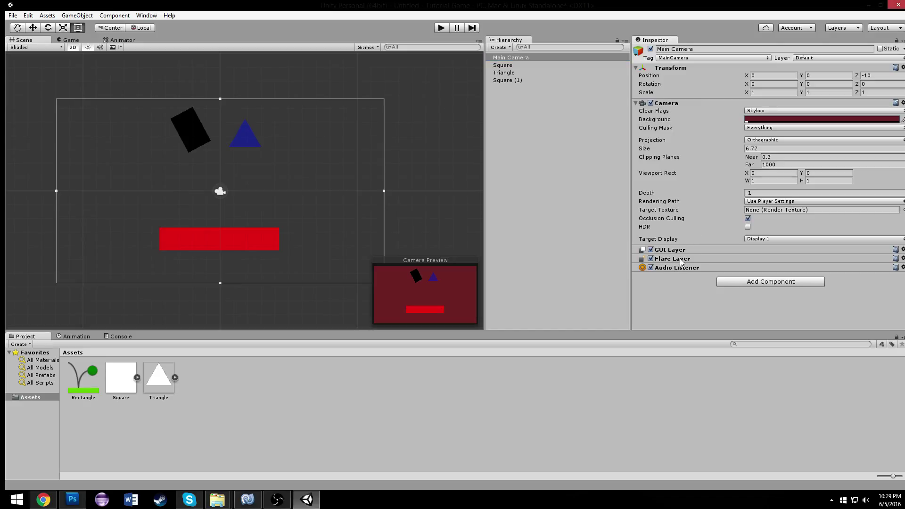
scroll(219, 137, down, 2)
scroll(304, 66, down, 2)
click(310, 77)
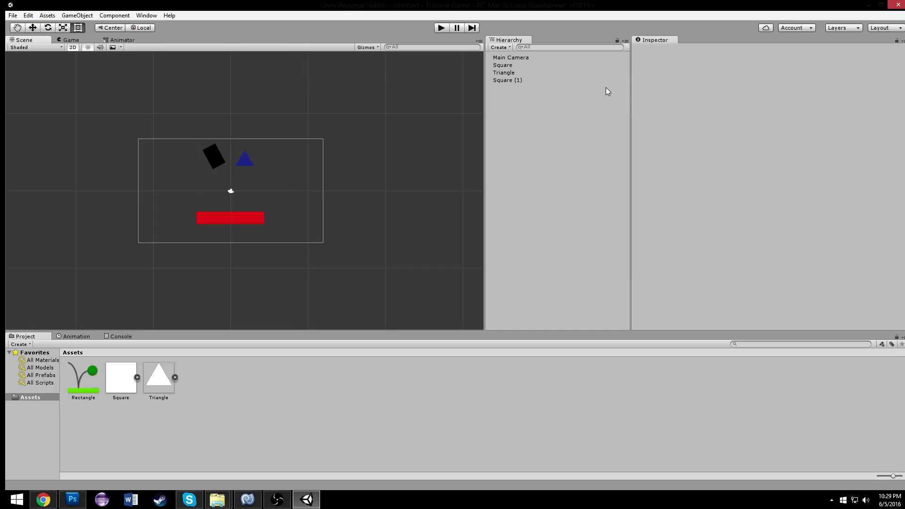
Look through the scene objects to compare the properties of the camera, the triangle and the squares.
click(518, 58)
click(505, 72)
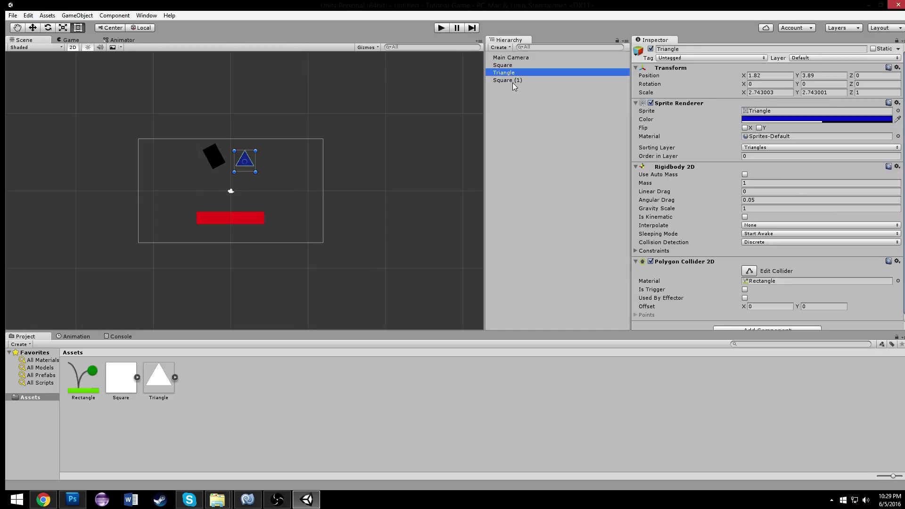
click(522, 57)
click(517, 71)
click(517, 79)
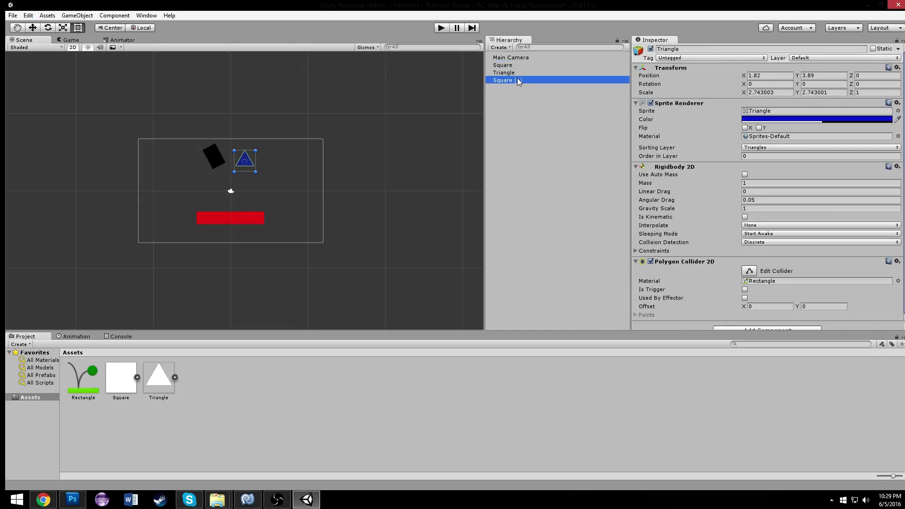
click(521, 73)
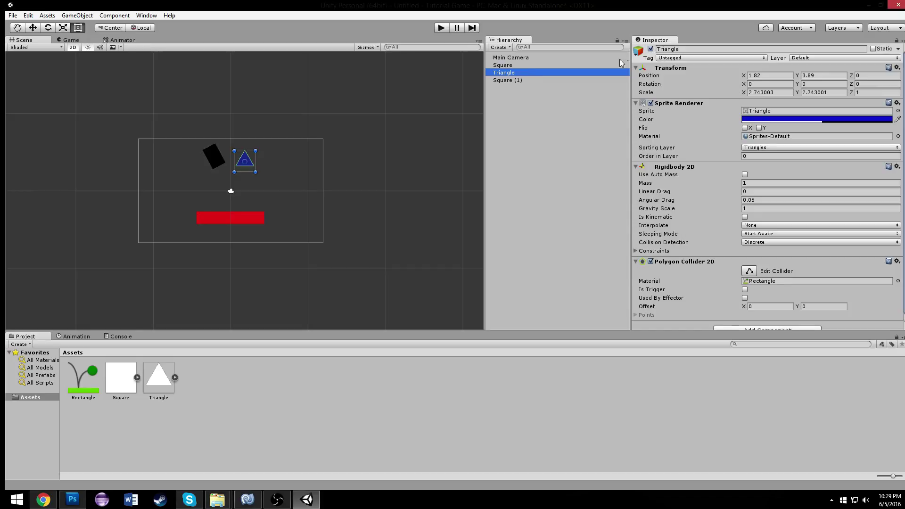
click(608, 57)
click(607, 65)
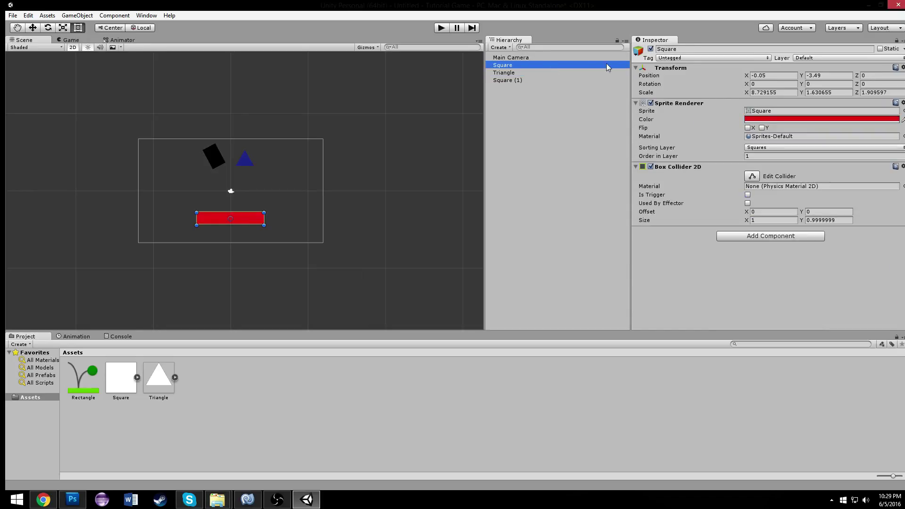
View the tag options of the red square and the tag creation settings, and return to the square's properties.
click(662, 58)
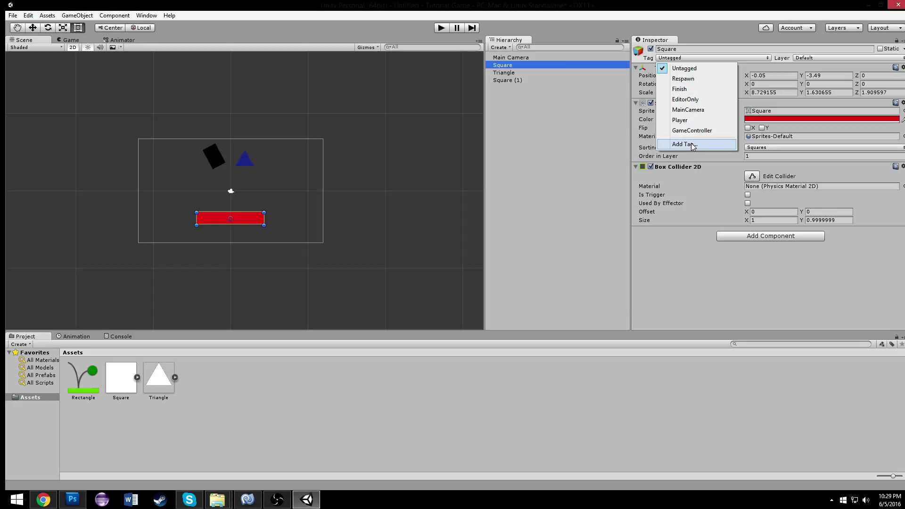
click(684, 144)
click(510, 66)
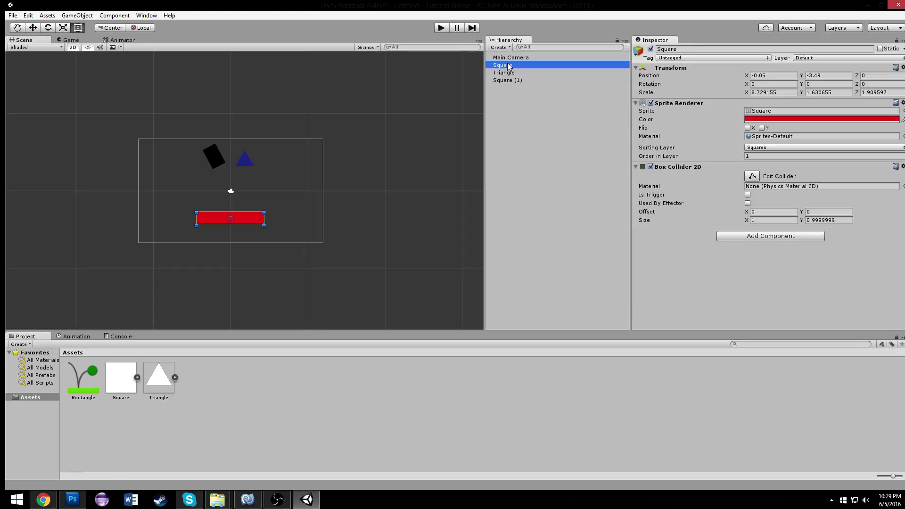
Deactivate the red square and run the game to test how the other shapes fall without it.
scroll(359, 119, up, 1)
scroll(363, 111, up, 3)
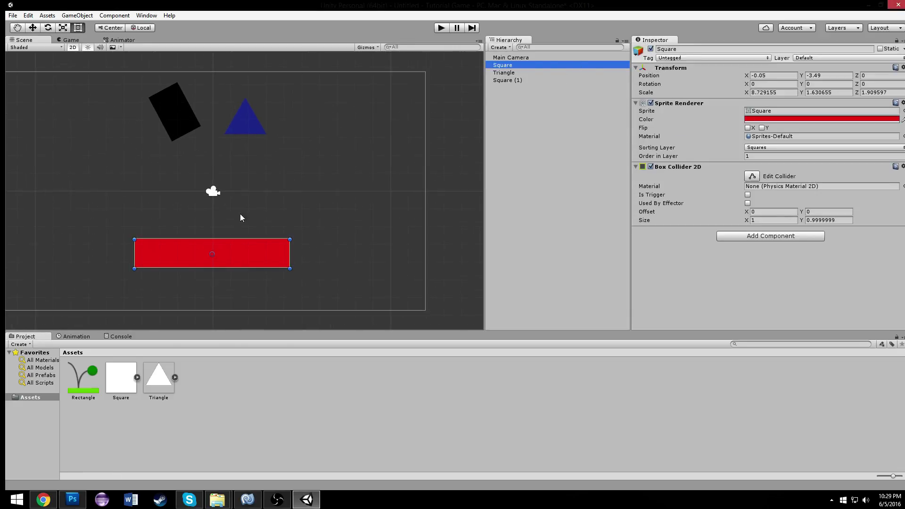
click(651, 48)
click(287, 179)
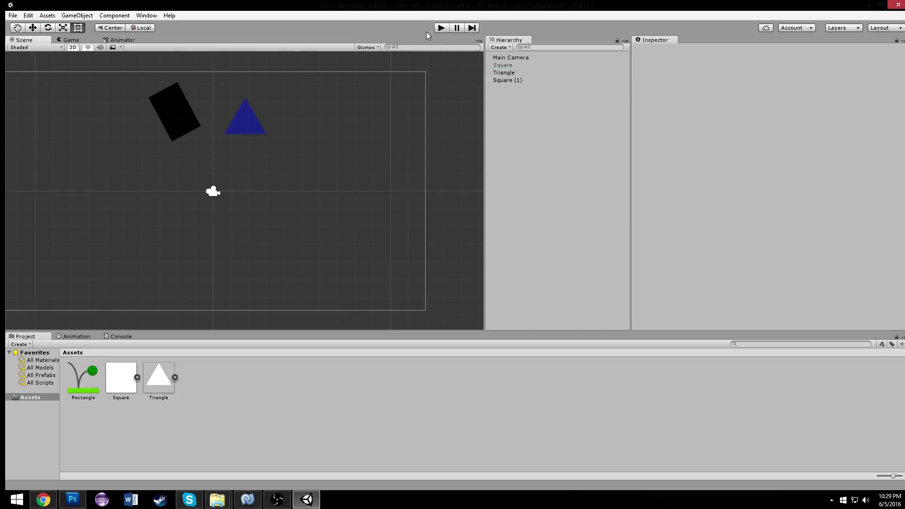
click(440, 28)
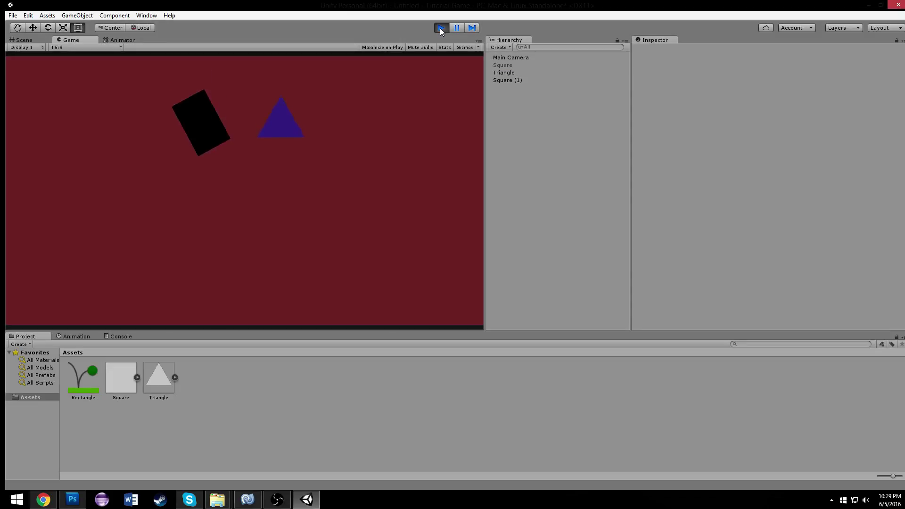
click(440, 27)
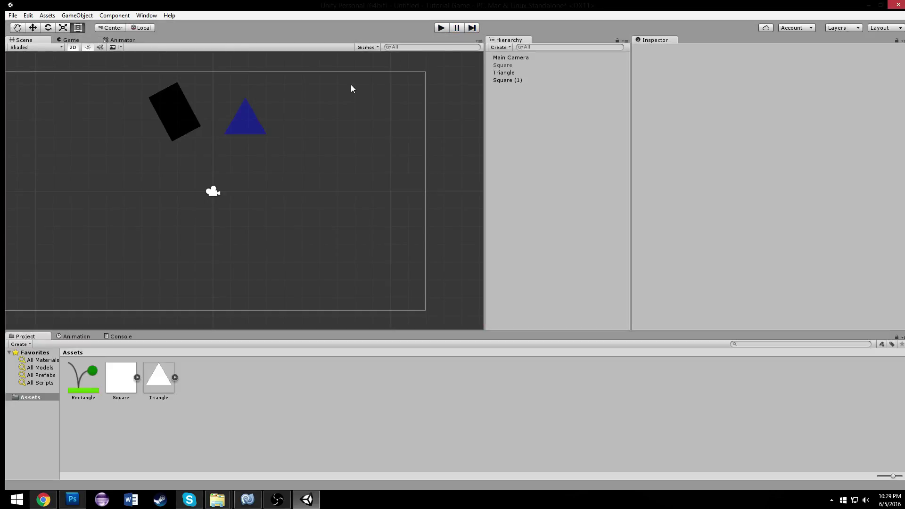
Reactivate the red square in the scene.
click(522, 71)
click(535, 58)
click(531, 65)
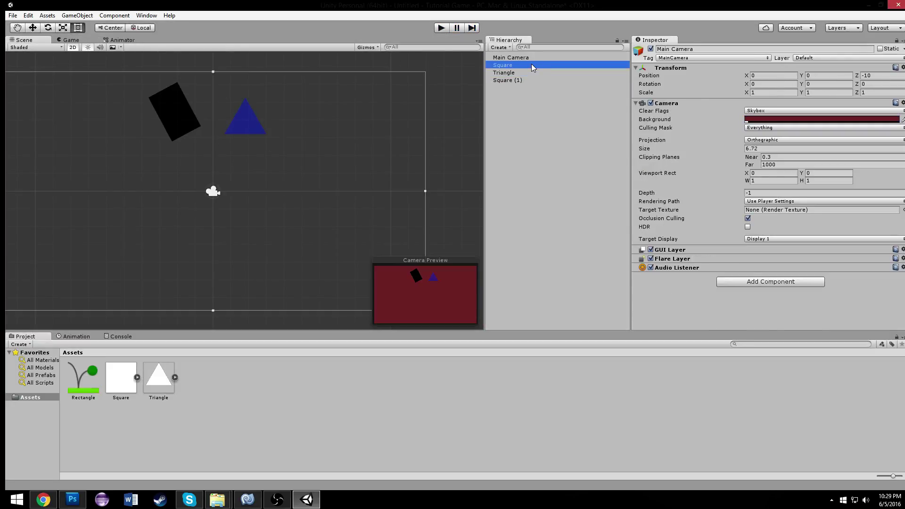
click(297, 144)
scroll(309, 128, down, 1)
scroll(309, 132, down, 2)
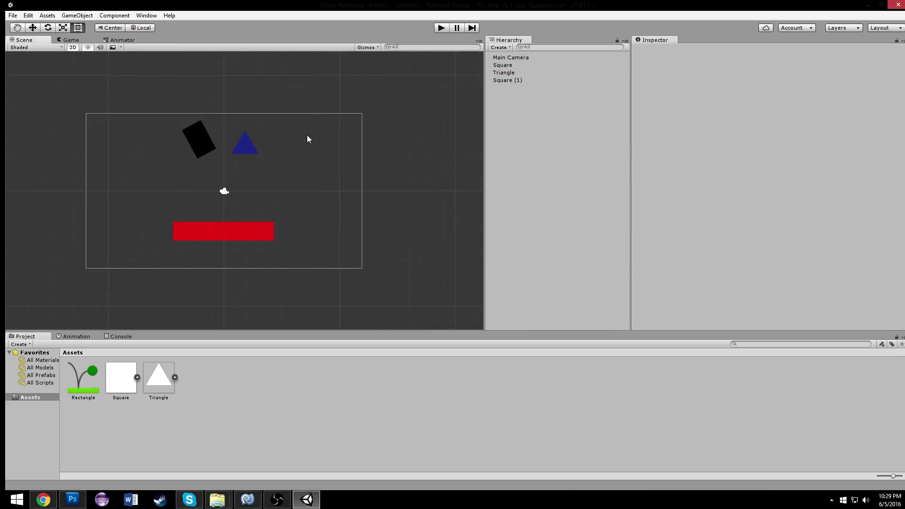